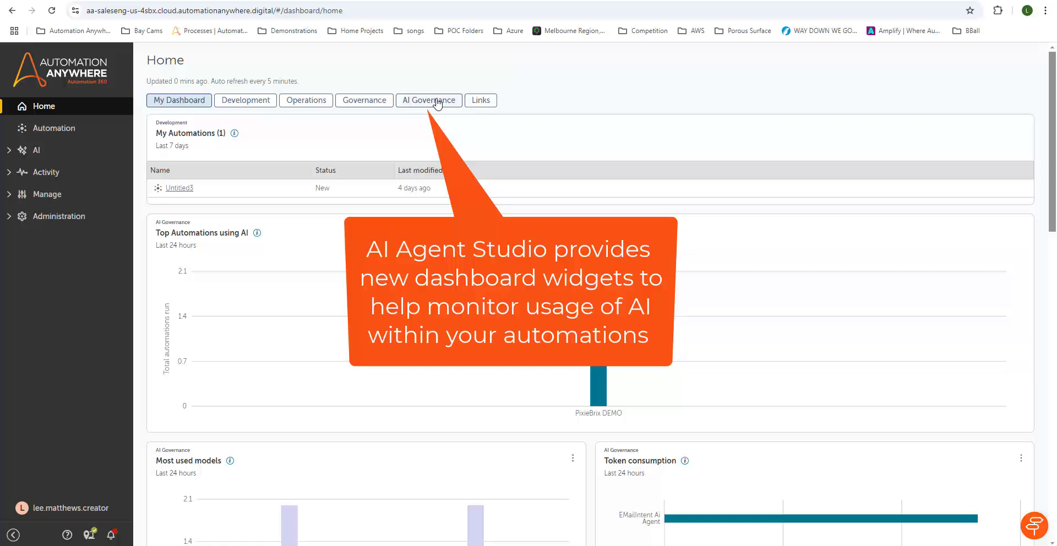
# Examine the AI Governance dashboard and drill into the most used models for the last 30 days.
pyautogui.click(438, 103)
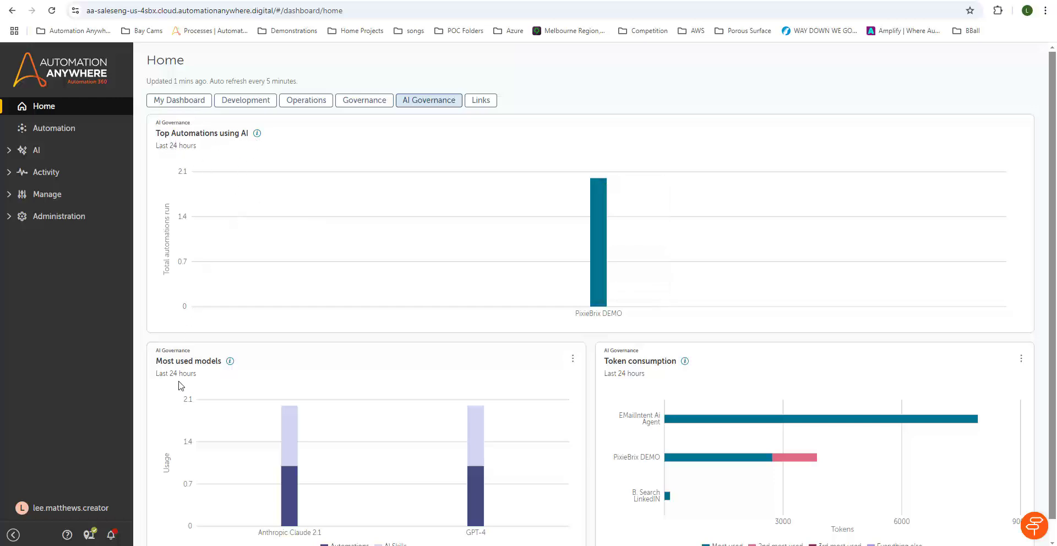
pyautogui.scroll(-1, 187, 388)
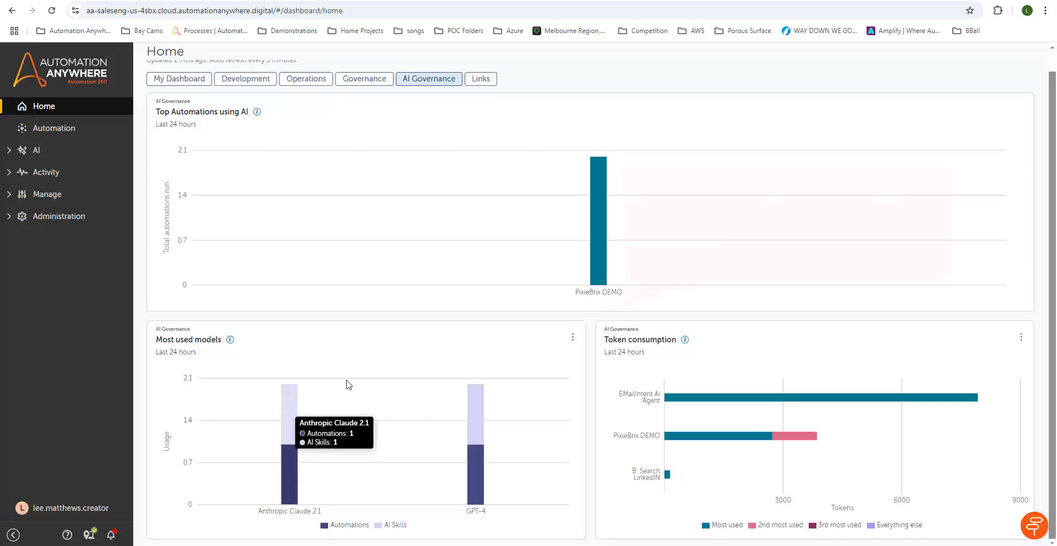
pyautogui.click(572, 338)
pyautogui.click(588, 361)
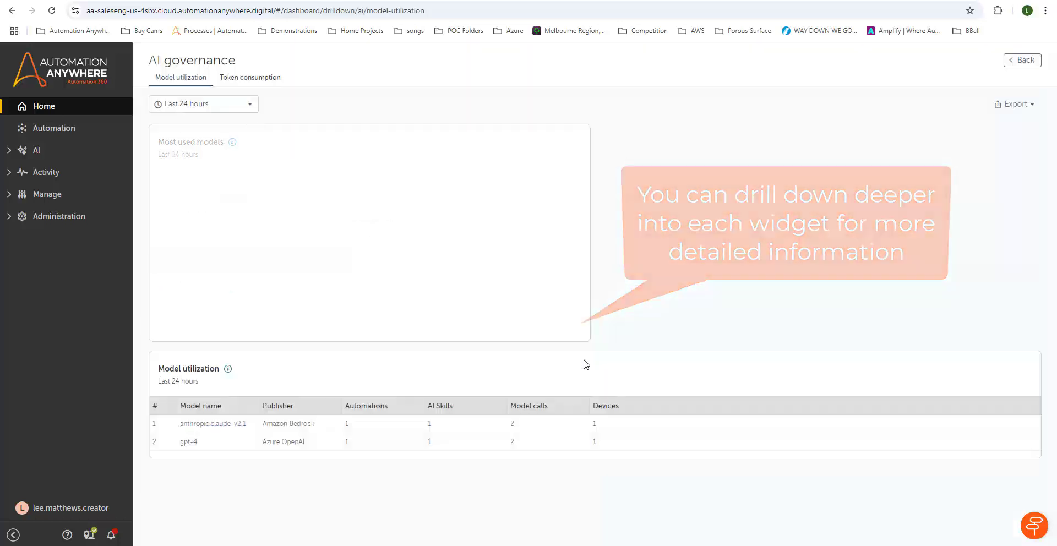
pyautogui.click(193, 104)
pyautogui.click(190, 161)
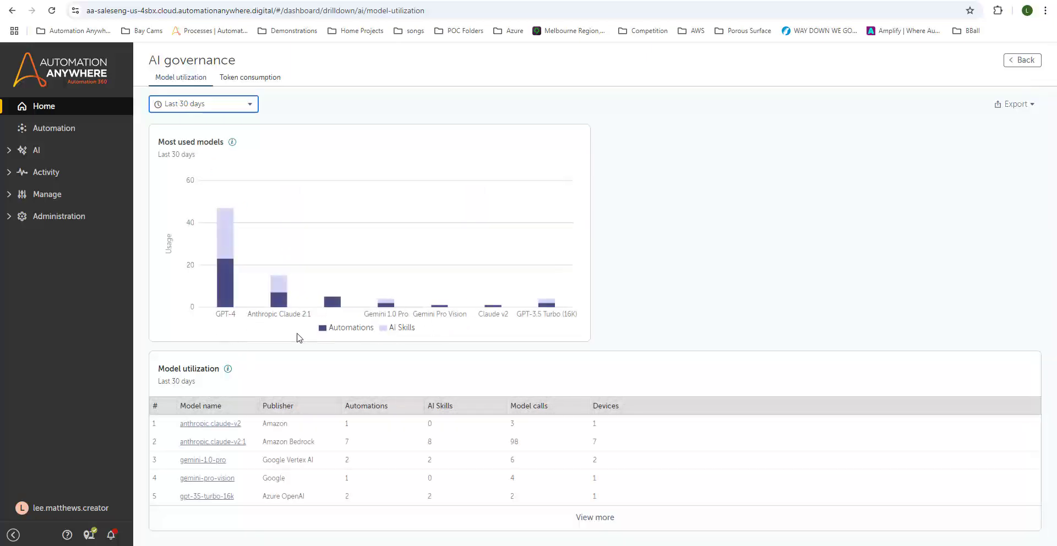
# Examine the token consumption details in AI governance for the last 30 days.
pyautogui.click(238, 83)
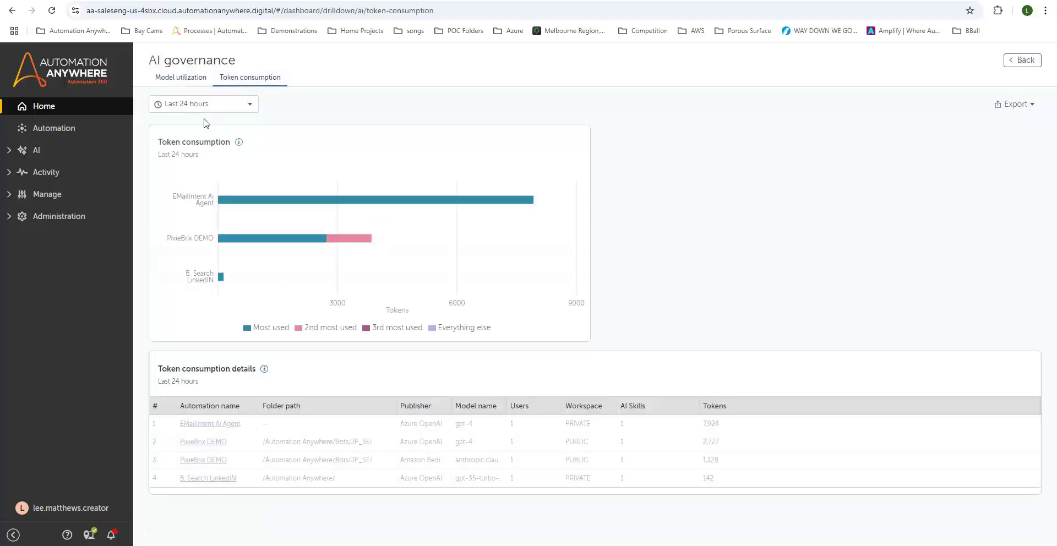
pyautogui.click(191, 105)
pyautogui.click(185, 159)
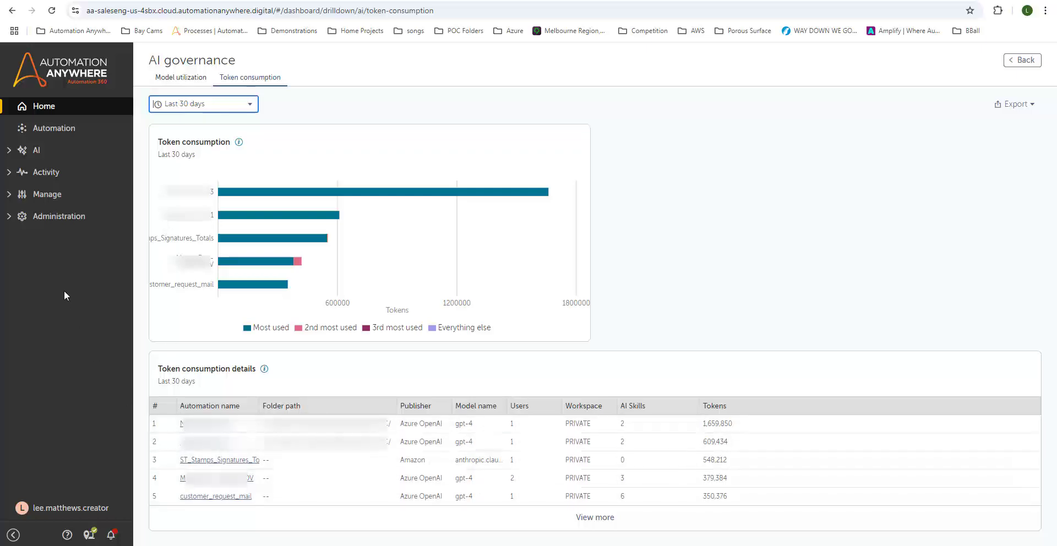
# Start a new AI model connection and enter a name for the AWS connection.
pyautogui.click(35, 154)
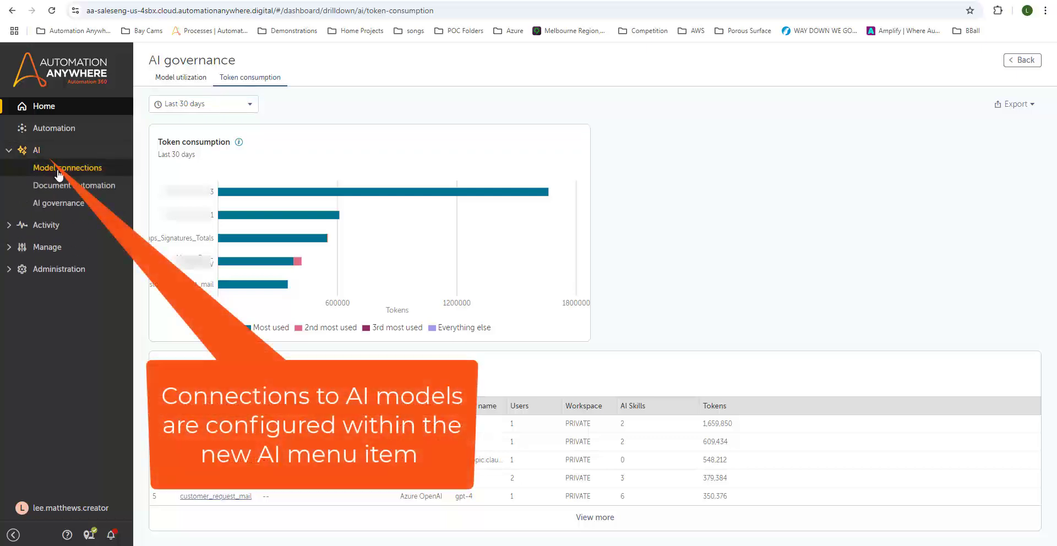
pyautogui.click(76, 172)
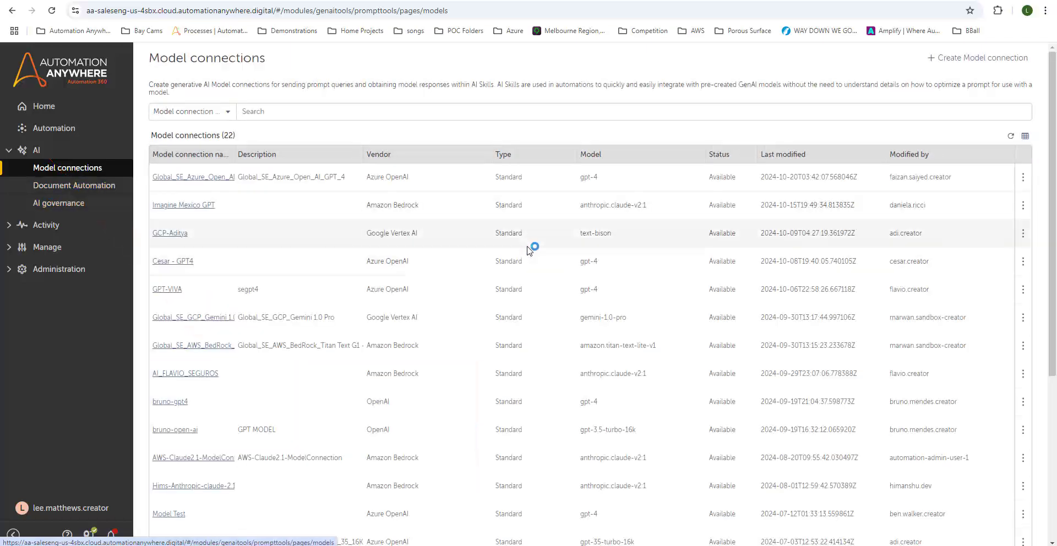
pyautogui.click(957, 67)
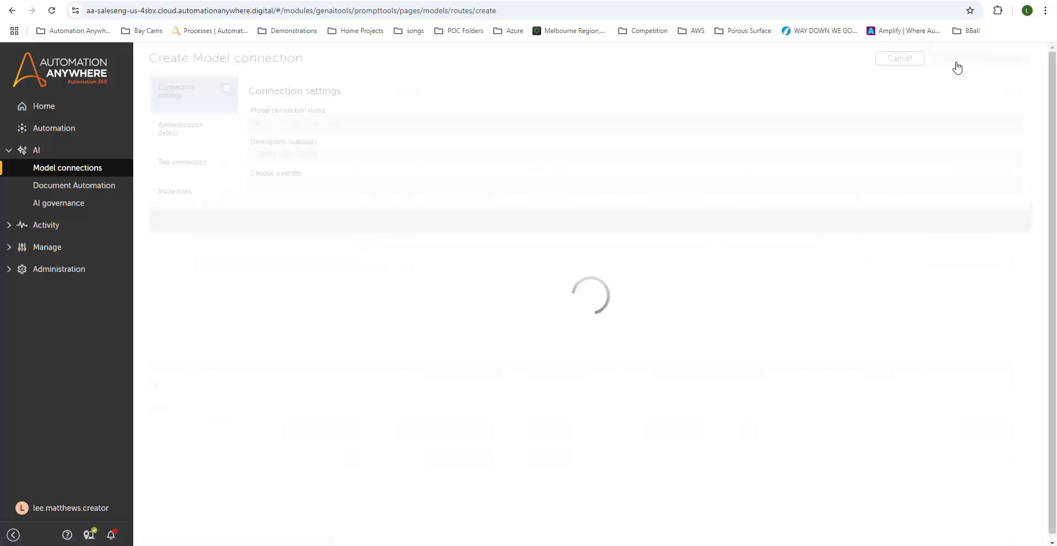
pyautogui.click(302, 130)
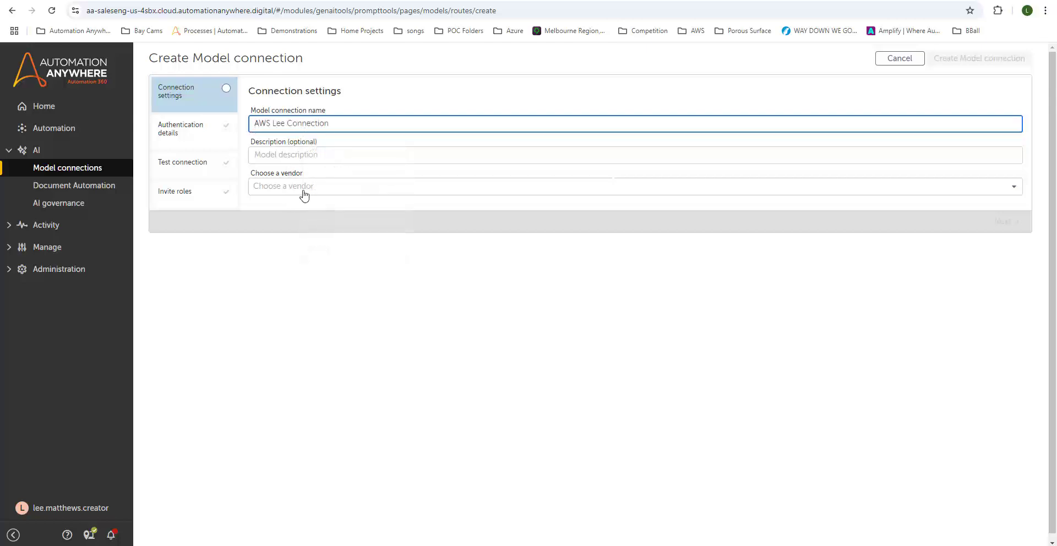
# Set the connection's vendor to Amazon Bedrock, its type to Standard and its model to Anthropic Claude 2.1.
pyautogui.click(315, 188)
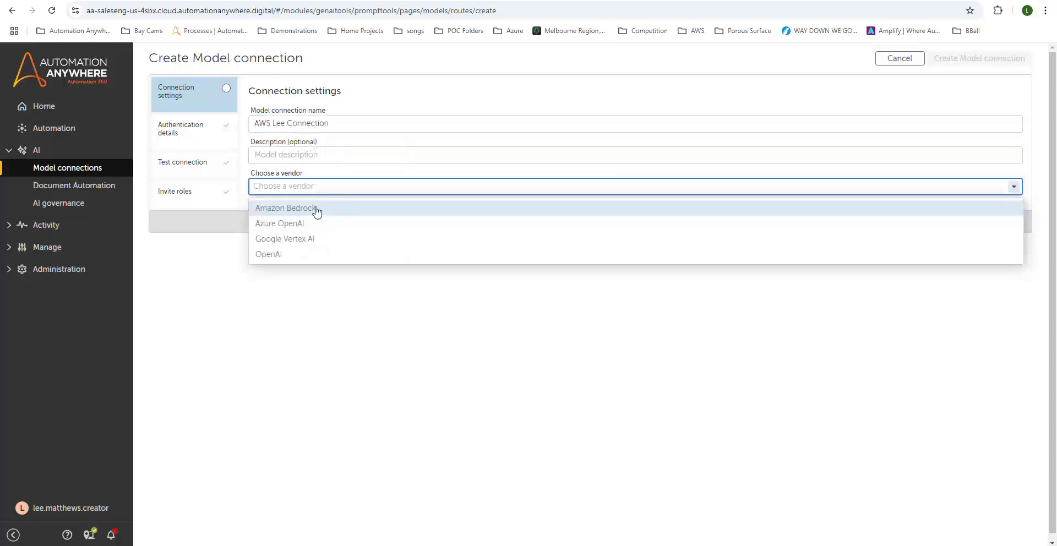
pyautogui.click(317, 208)
pyautogui.click(306, 218)
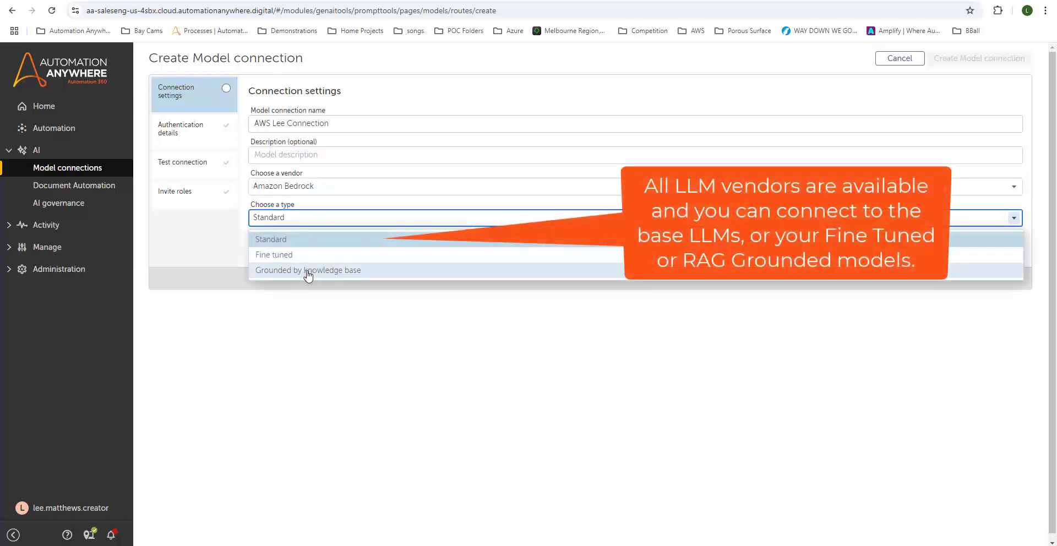
pyautogui.click(304, 240)
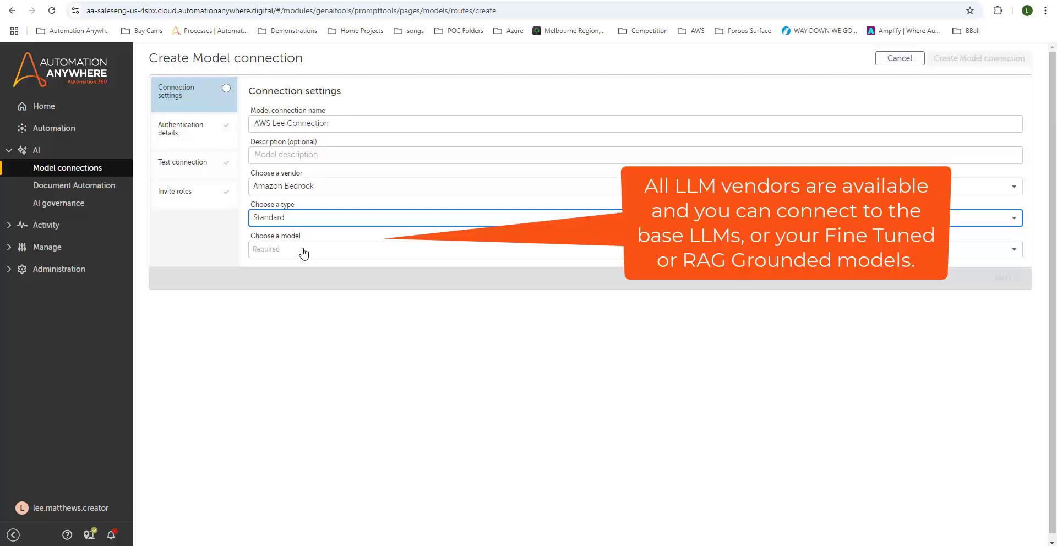
pyautogui.click(304, 252)
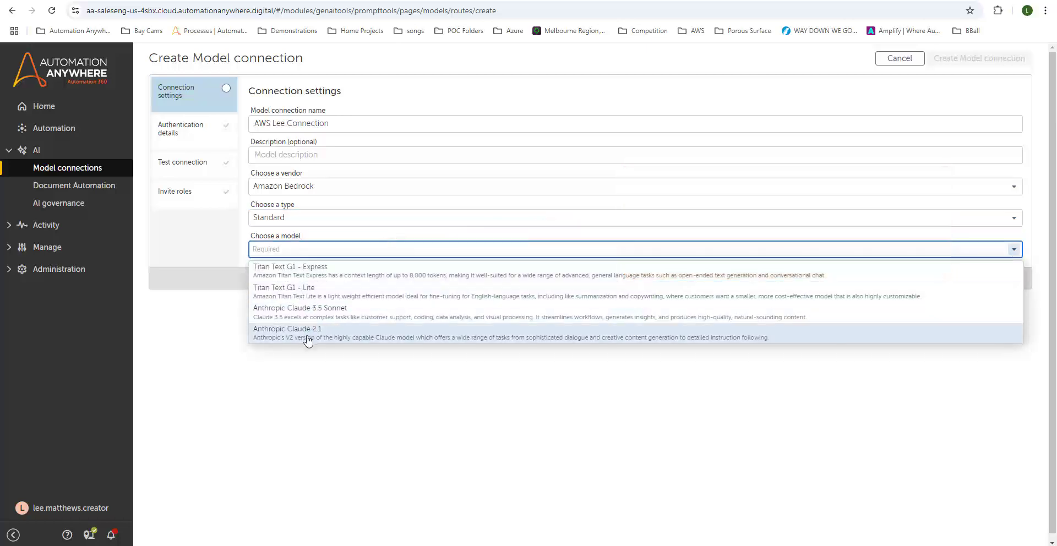
pyautogui.click(308, 341)
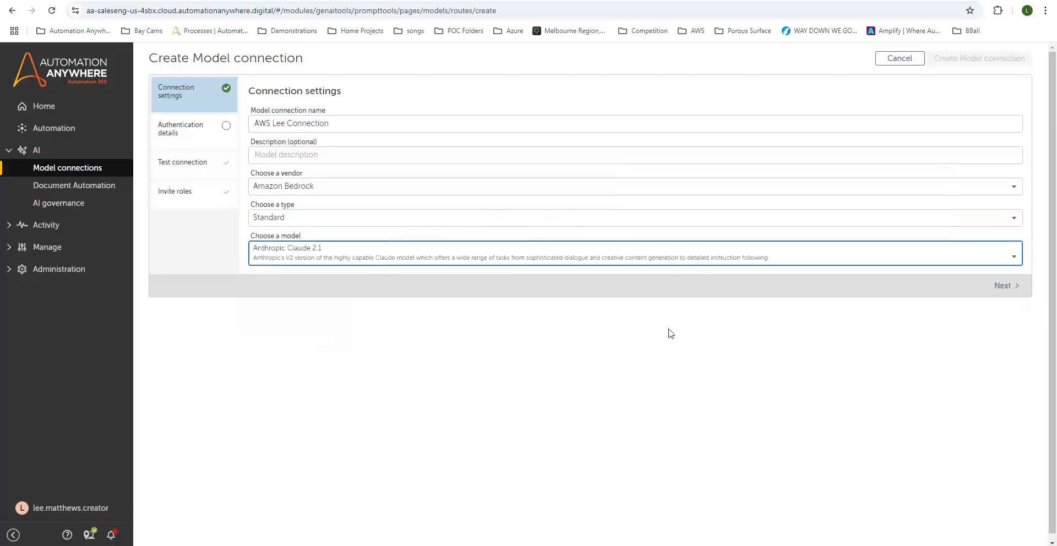
# Continue to the authentication details and set the region to US East (N. Virginia) (us-east-1).
pyautogui.click(1003, 285)
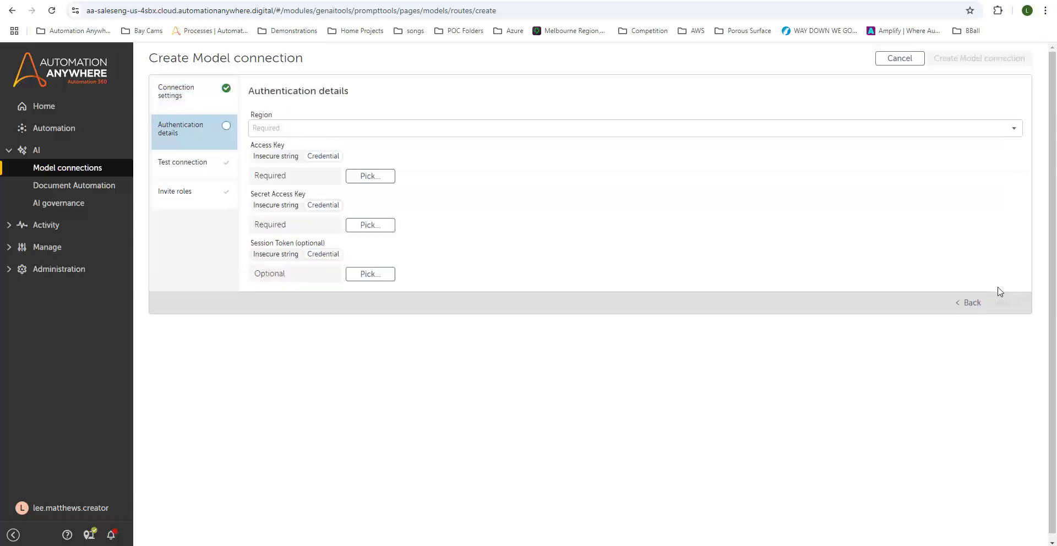
pyautogui.click(255, 127)
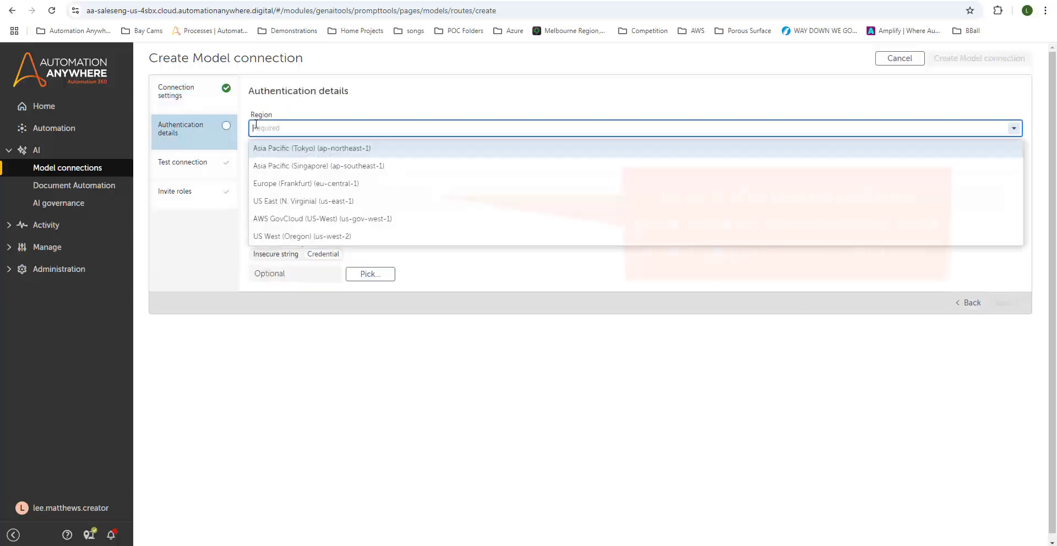
pyautogui.click(285, 202)
# Assign the Access Key from the AWS AI Credentials credential in the ANZ SE Credentials locker, using its Access Key attribute.
pyautogui.click(371, 176)
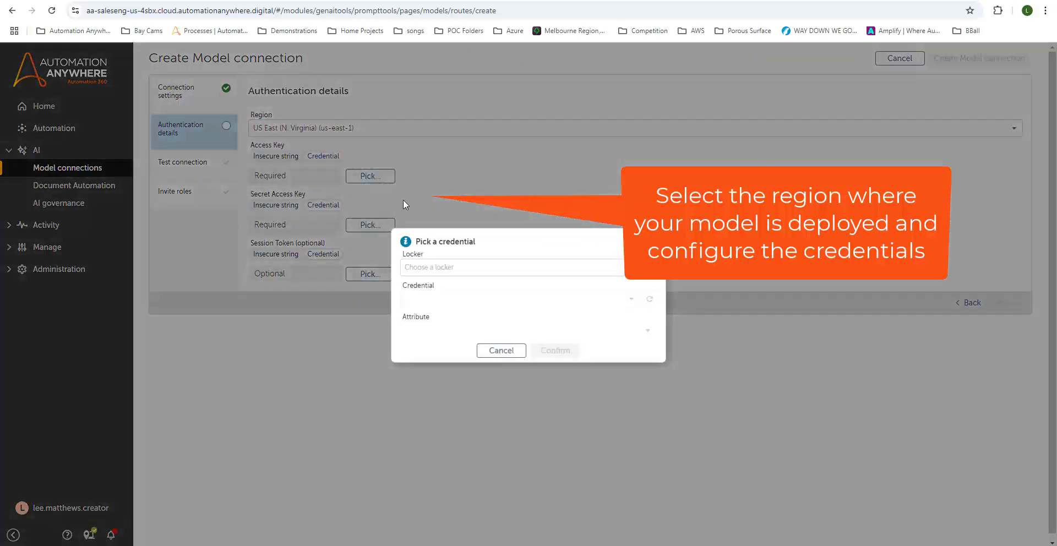
pyautogui.click(456, 266)
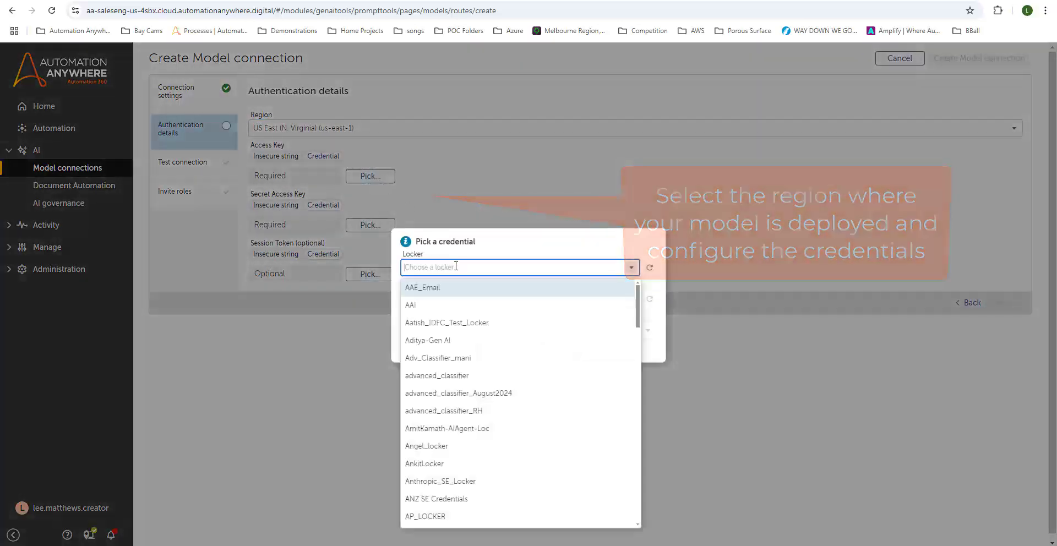
pyautogui.write('anz')
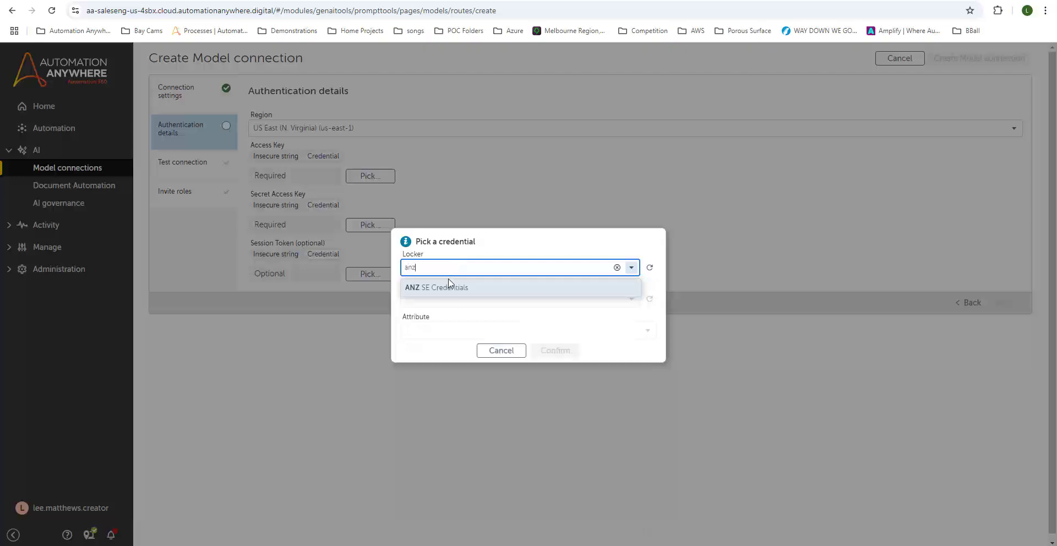
pyautogui.click(448, 286)
pyautogui.click(440, 299)
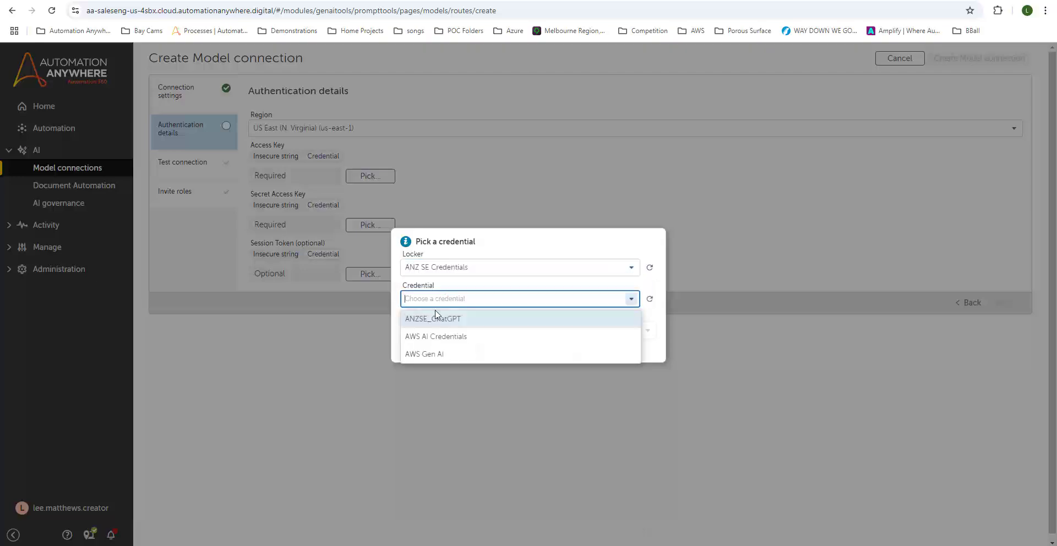
pyautogui.click(433, 351)
pyautogui.click(433, 330)
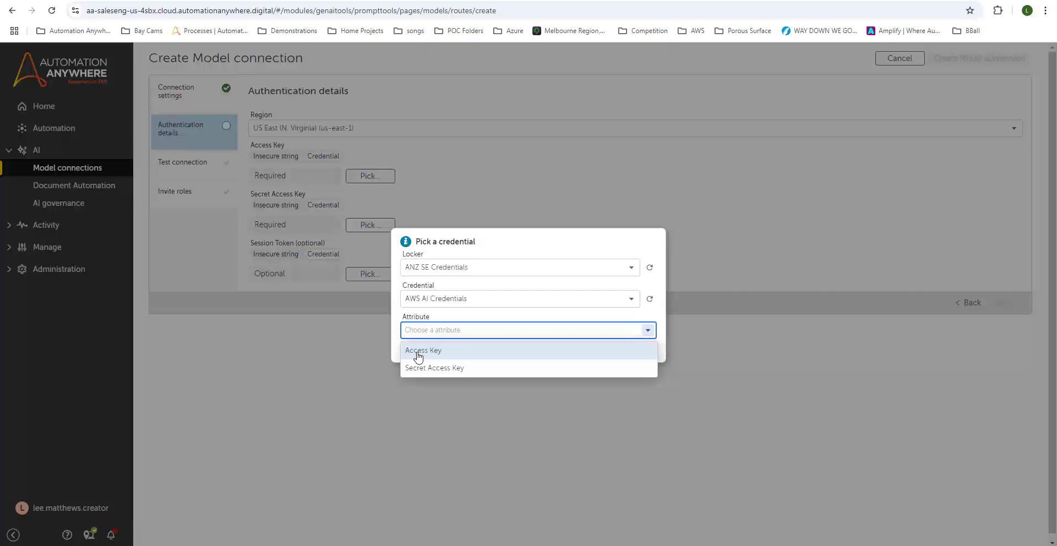
pyautogui.click(420, 351)
pyautogui.click(565, 355)
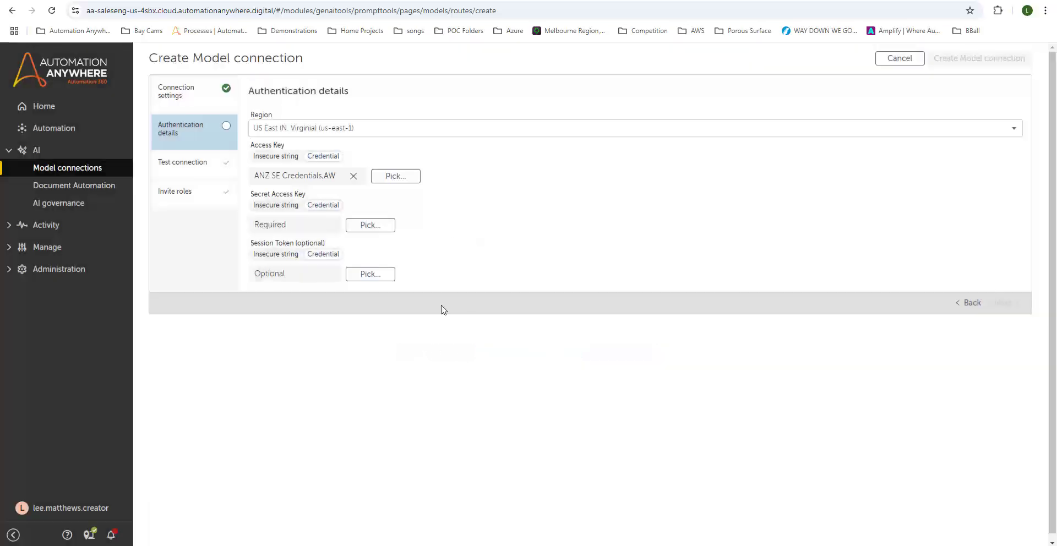
# Assign the Secret Access Key from the same AWS AI Credentials credential, using its Secret Access Key attribute.
pyautogui.click(365, 225)
pyautogui.click(429, 330)
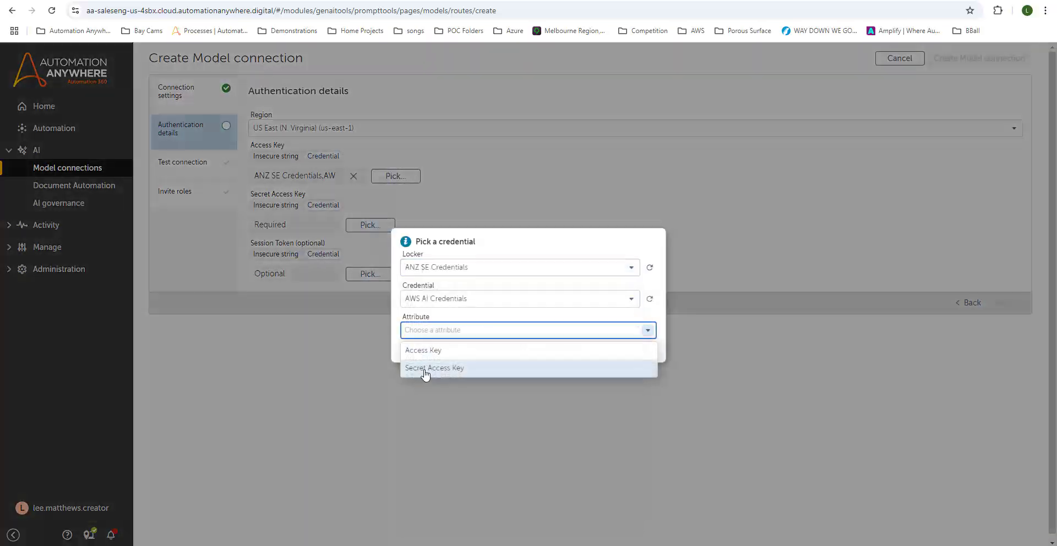
pyautogui.click(425, 369)
pyautogui.click(564, 356)
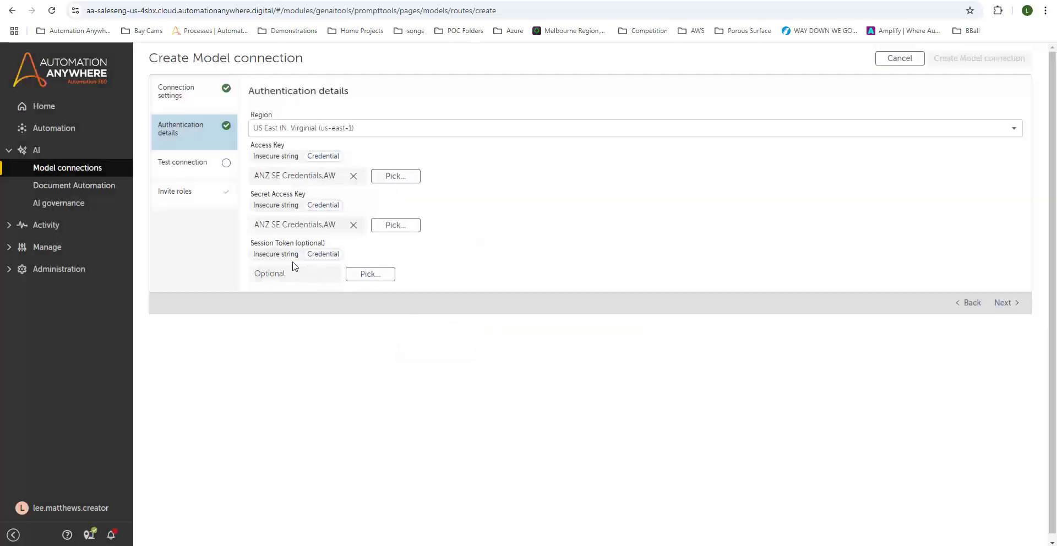
pyautogui.moveTo(254, 243); pyautogui.dragTo(335, 244)
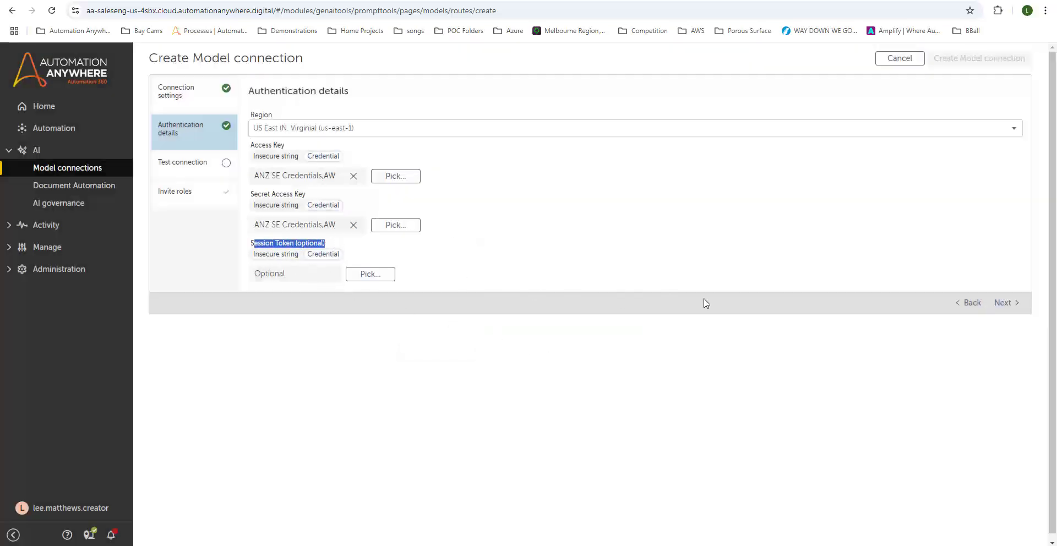
# Test the new model connection and continue to inviting roles.
pyautogui.click(1006, 303)
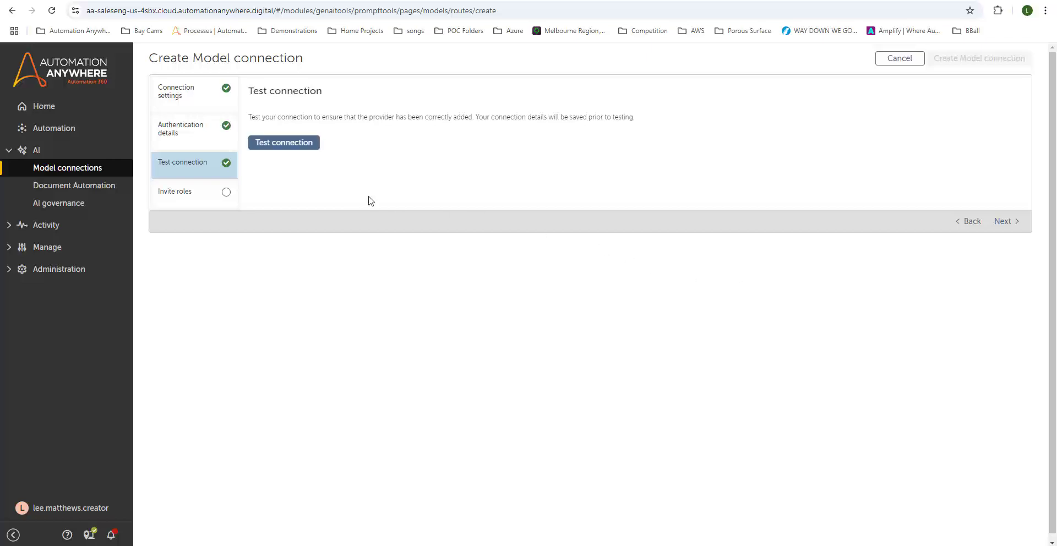
pyautogui.click(271, 144)
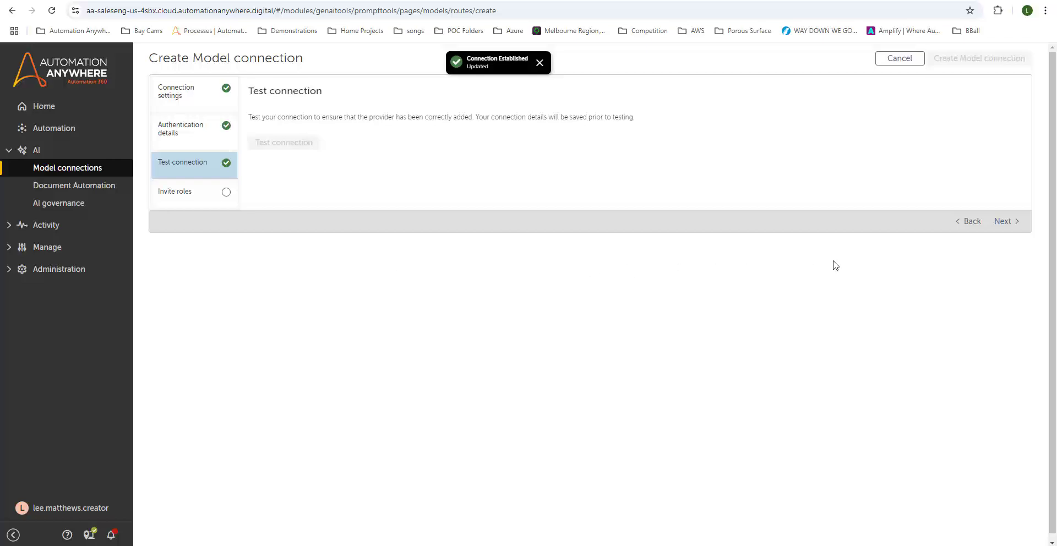
pyautogui.click(1003, 222)
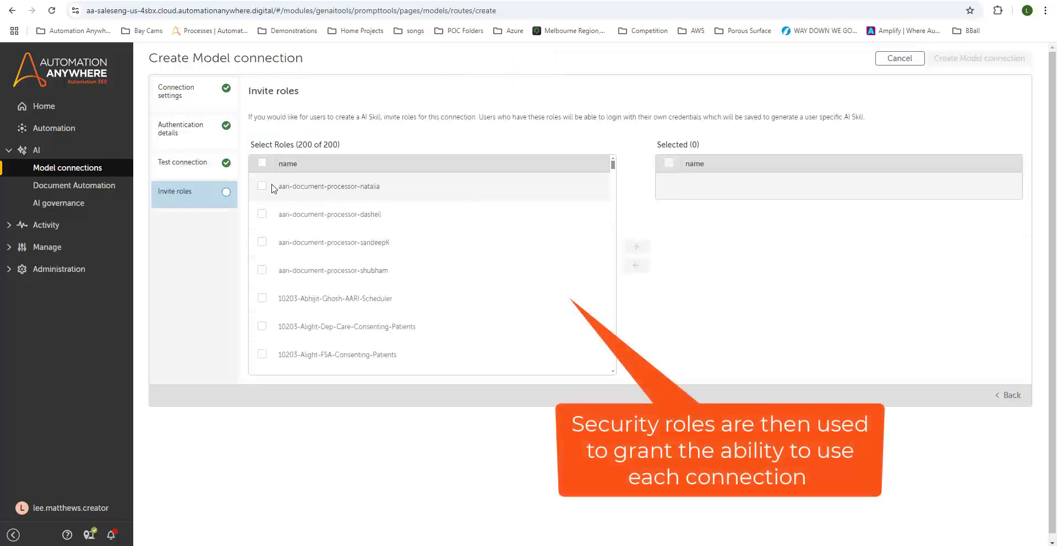
# Invite AAJ_PowerRole and a personal runner role to the connection, and create the model connection.
pyautogui.scroll(-5, 270, 220)
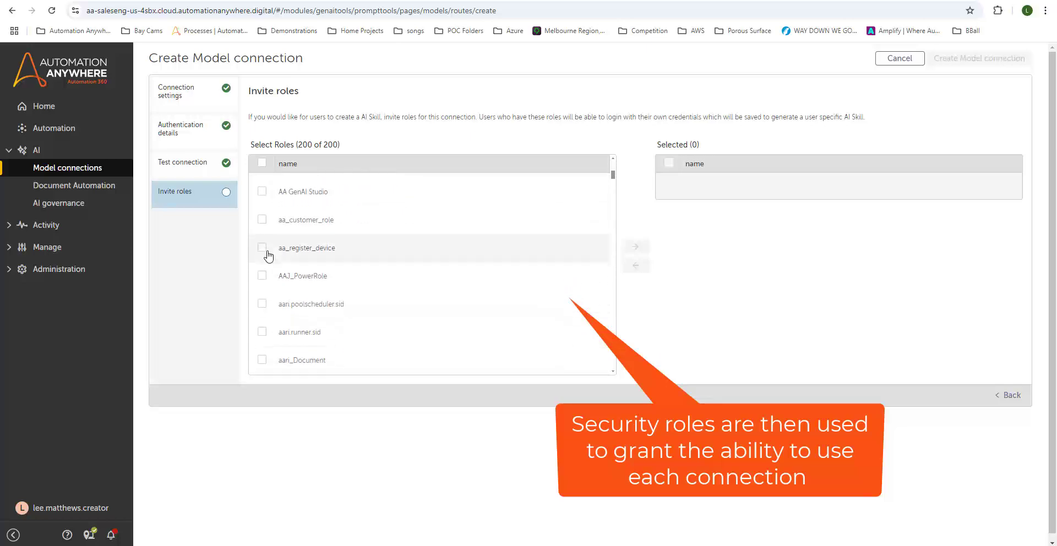
pyautogui.click(262, 275)
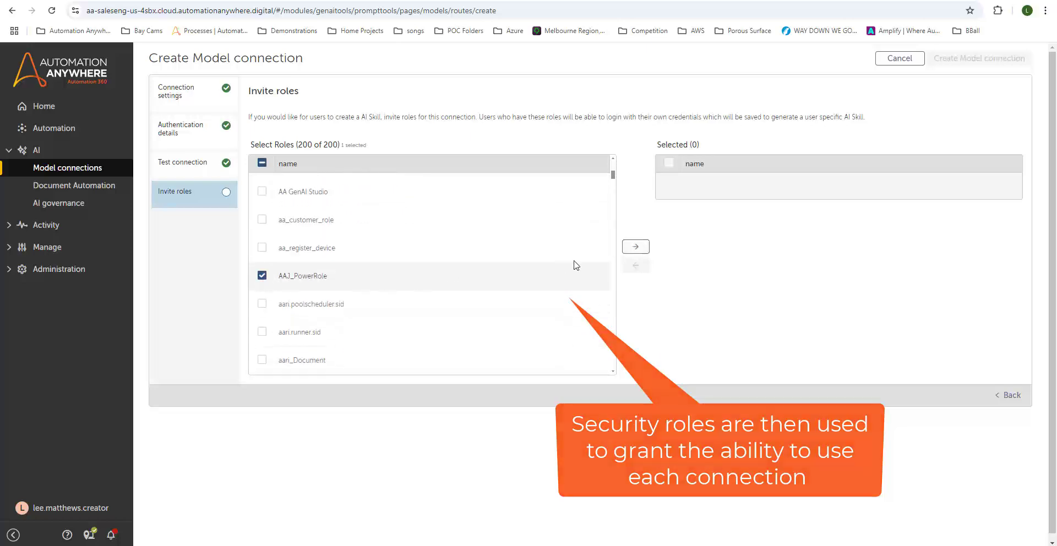
pyautogui.click(636, 246)
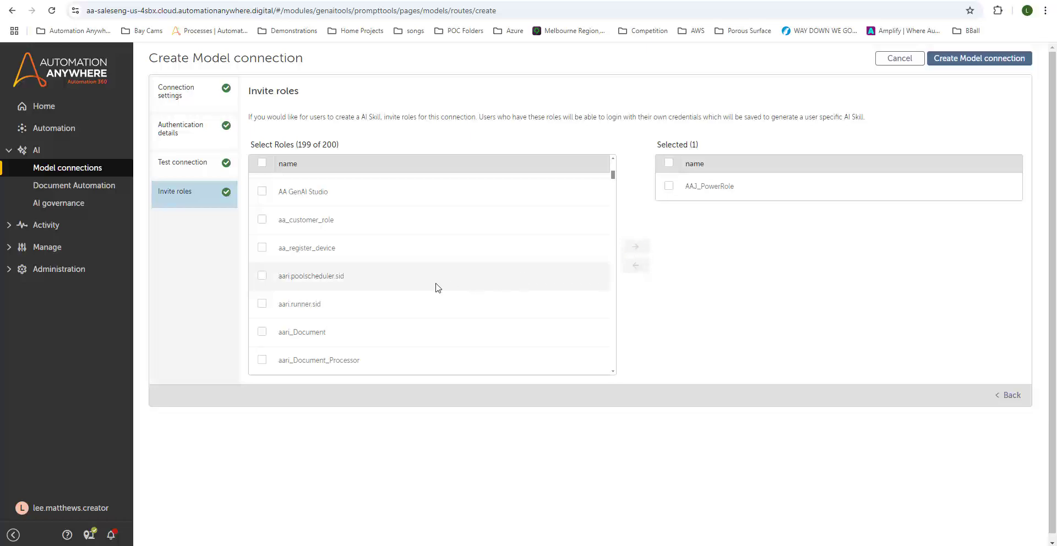
pyautogui.scroll(-3, 359, 286)
pyautogui.click(359, 285)
pyautogui.click(636, 247)
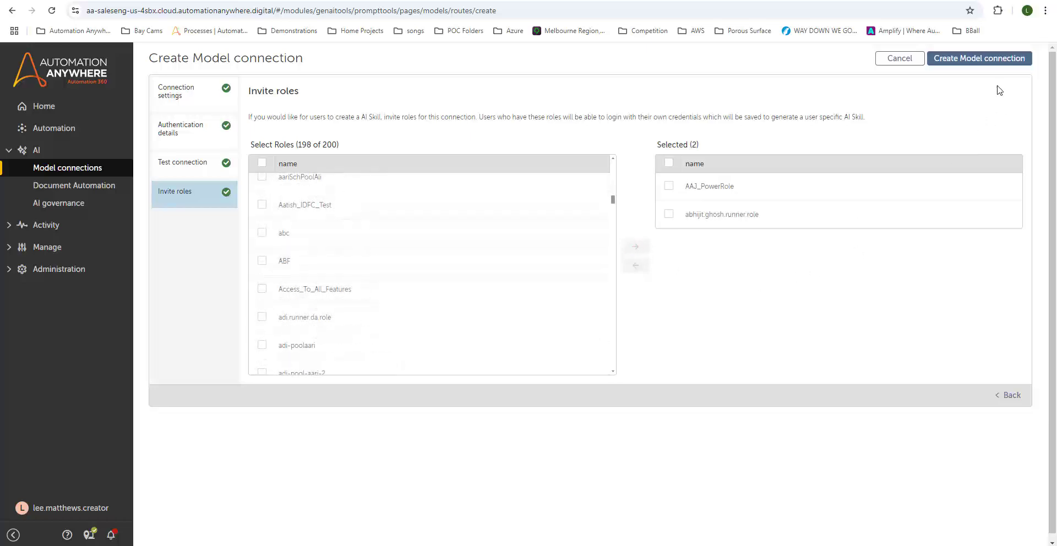
pyautogui.click(986, 61)
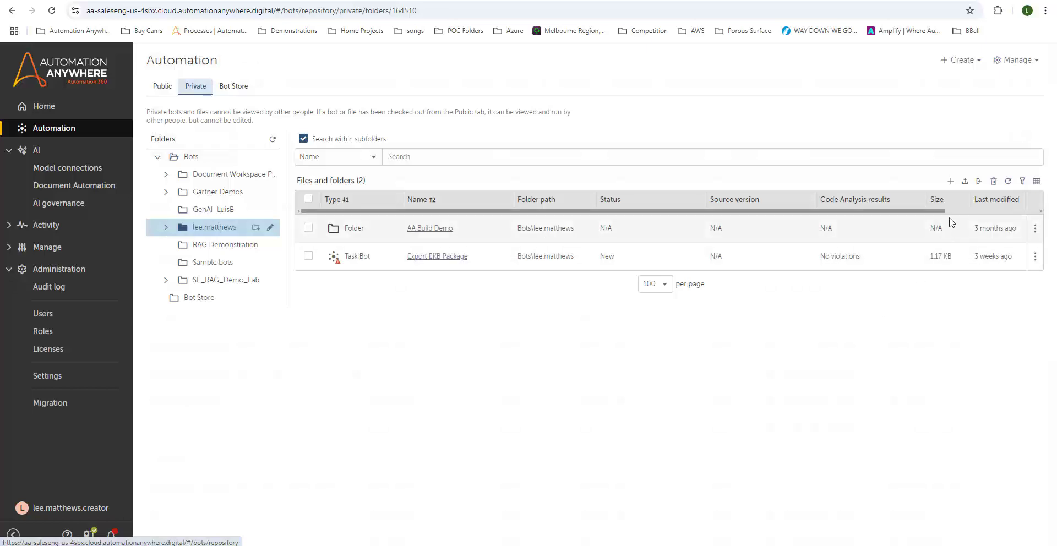
# Create an AI Skill named RecipeFinder in the current private folder and open it for editing.
pyautogui.click(953, 181)
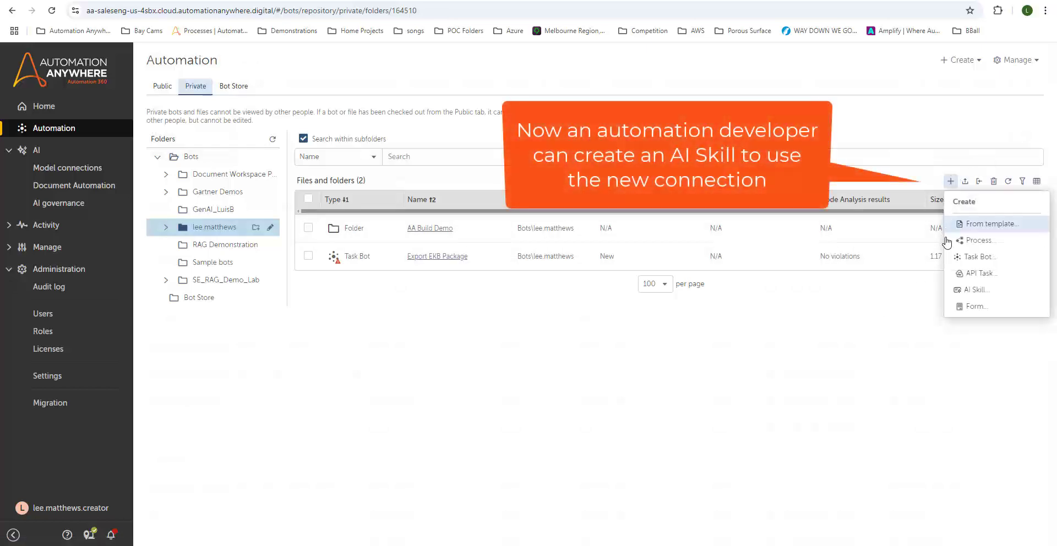
pyautogui.click(1000, 297)
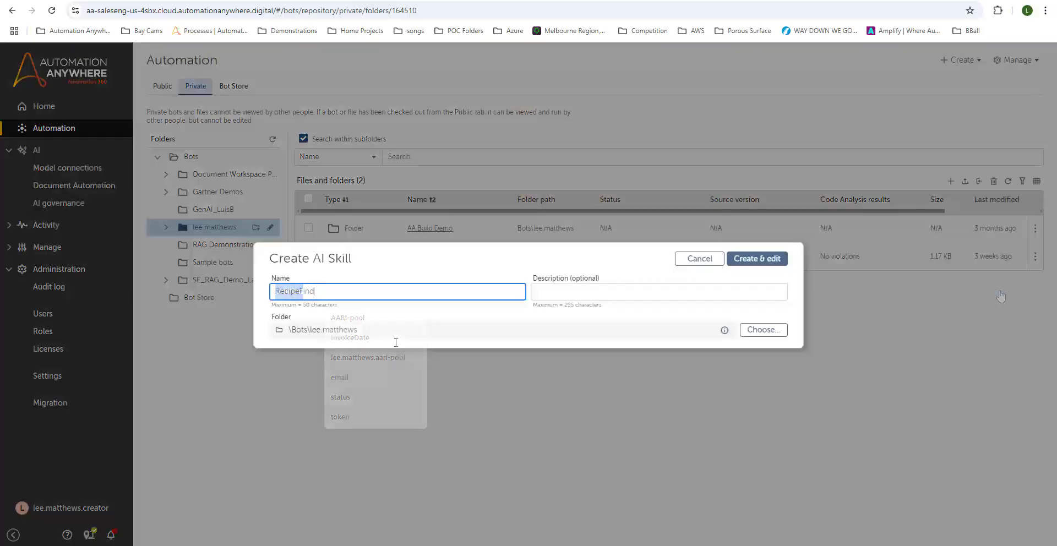
pyautogui.write('er')
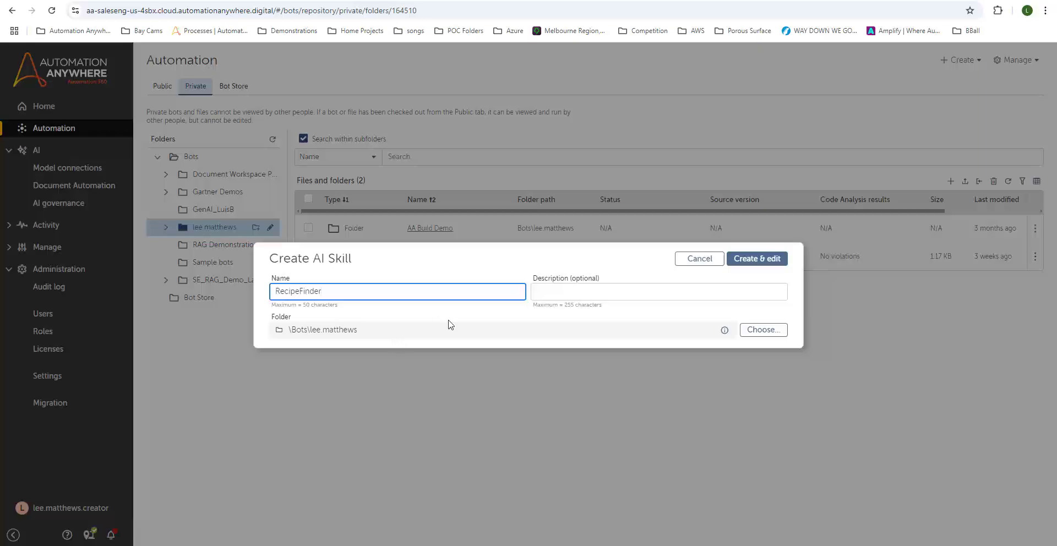
pyautogui.click(757, 259)
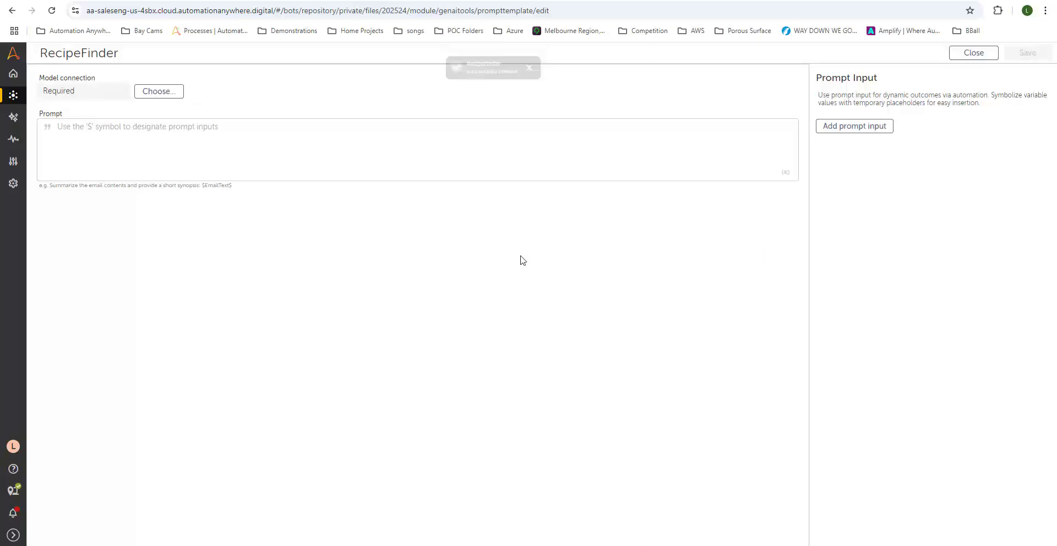
# Assign the newly created Amazon Bedrock anthropic.claude-v2:1 model connection to the RecipeFinder skill.
pyautogui.click(149, 93)
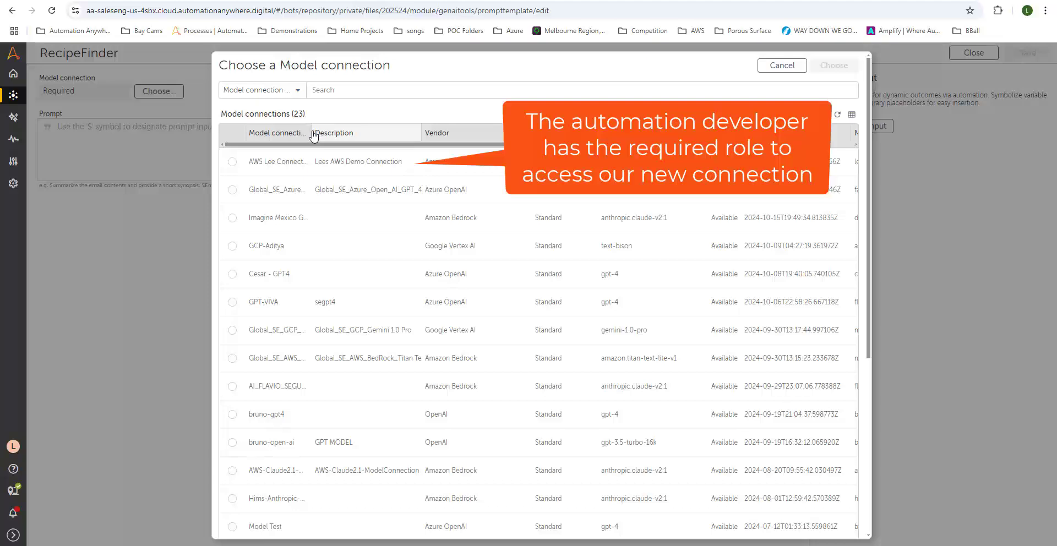
pyautogui.moveTo(313, 135); pyautogui.dragTo(388, 134)
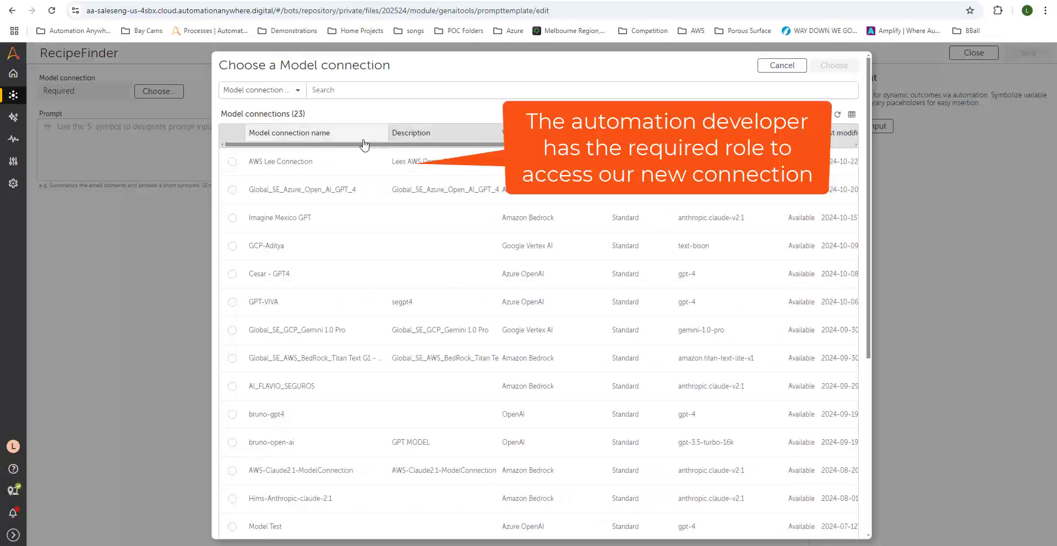
pyautogui.click(232, 162)
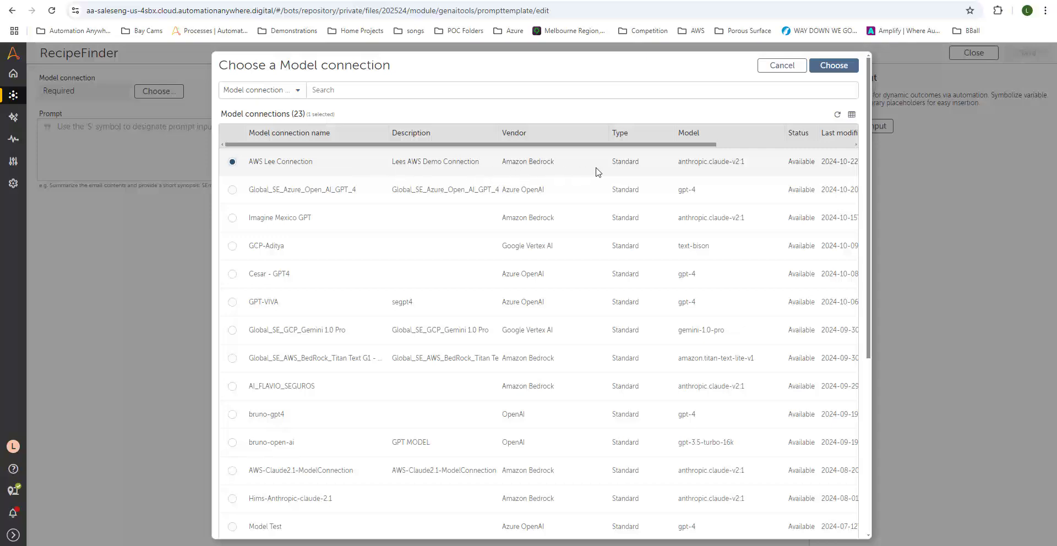
pyautogui.click(833, 65)
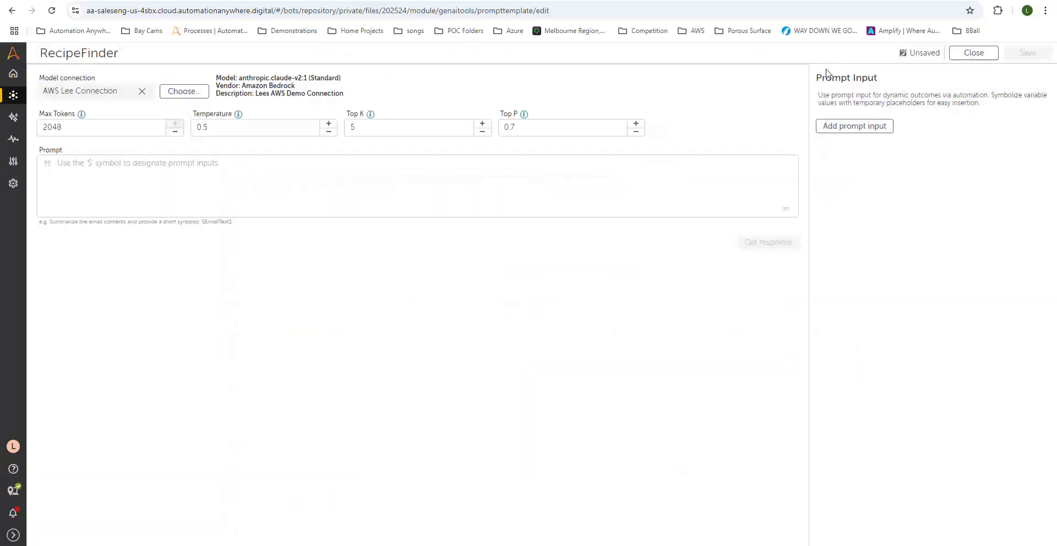
# Write the prompt "Give me a recipe for $mealName$" and add mealName as a prompt input.
pyautogui.click(146, 185)
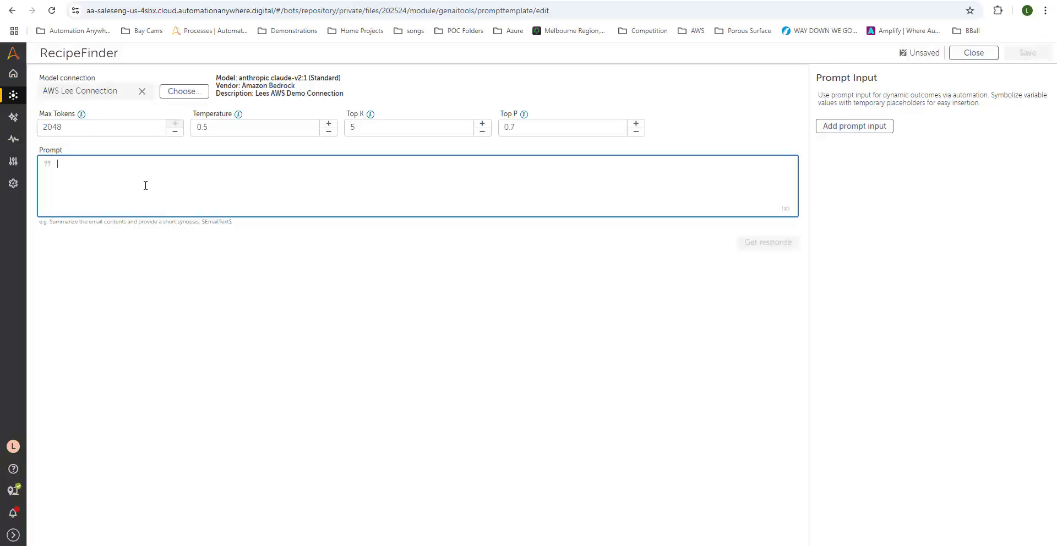
pyautogui.write('G')
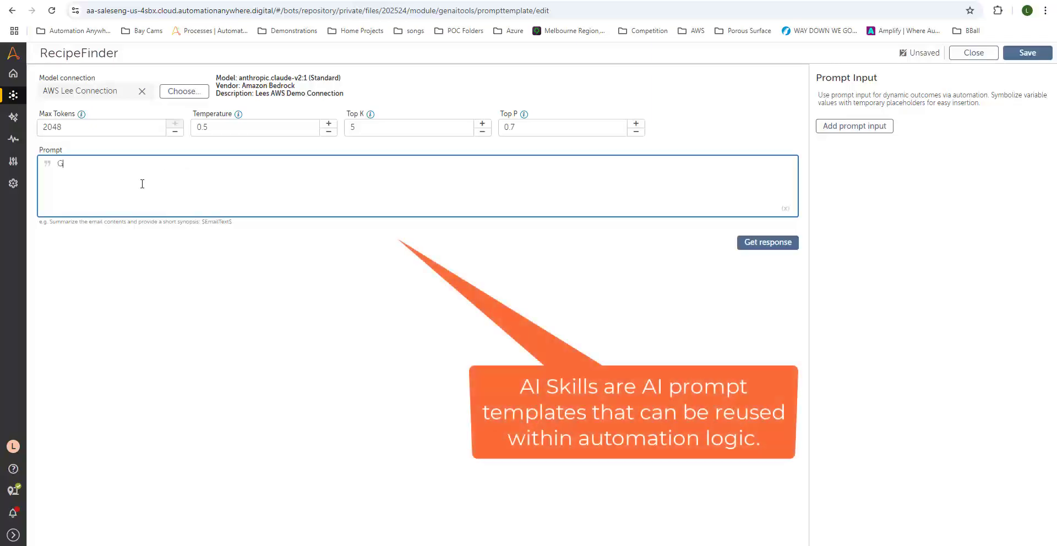
pyautogui.write('ive me a recipe for ')
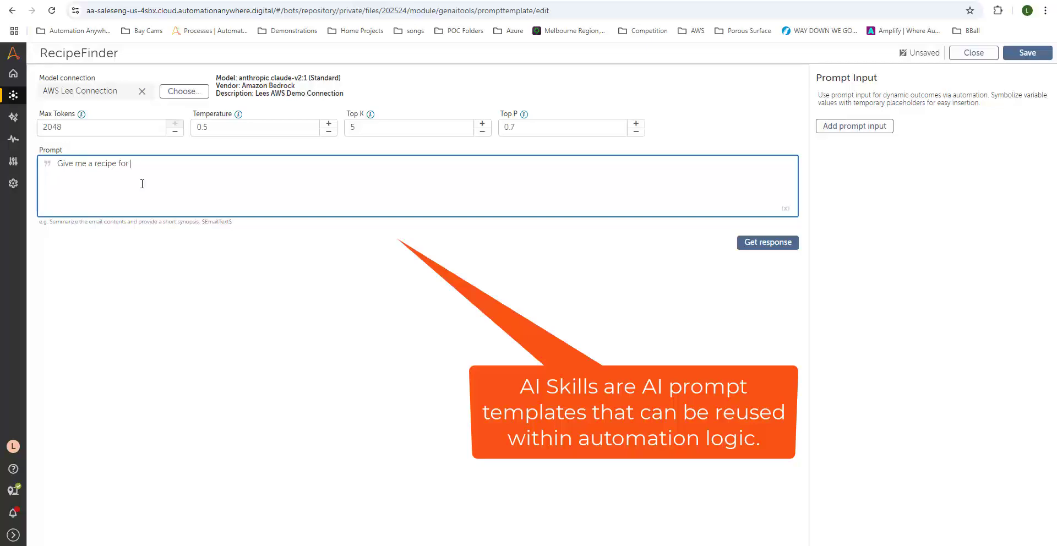
pyautogui.write('$mealNa')
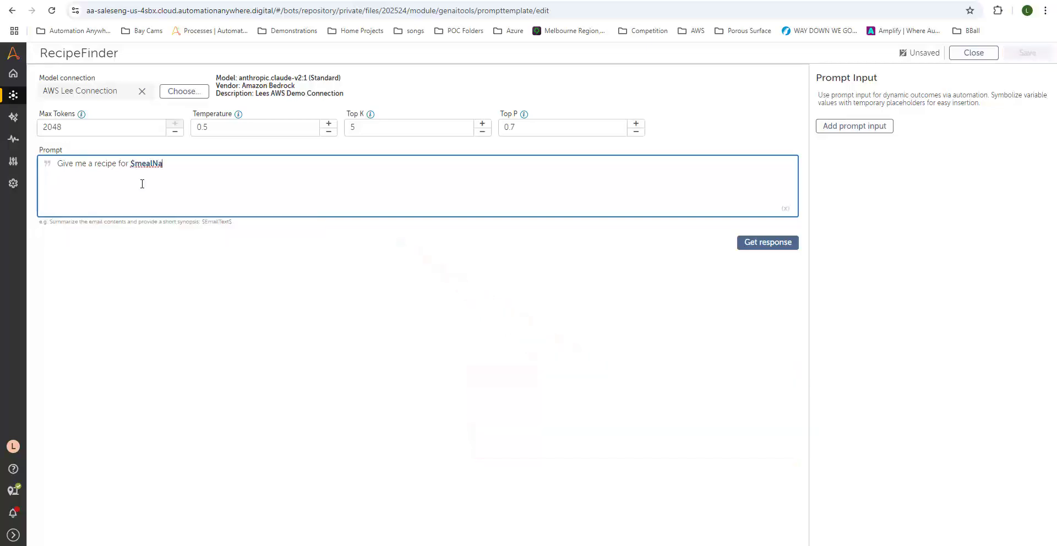
pyautogui.write('me$')
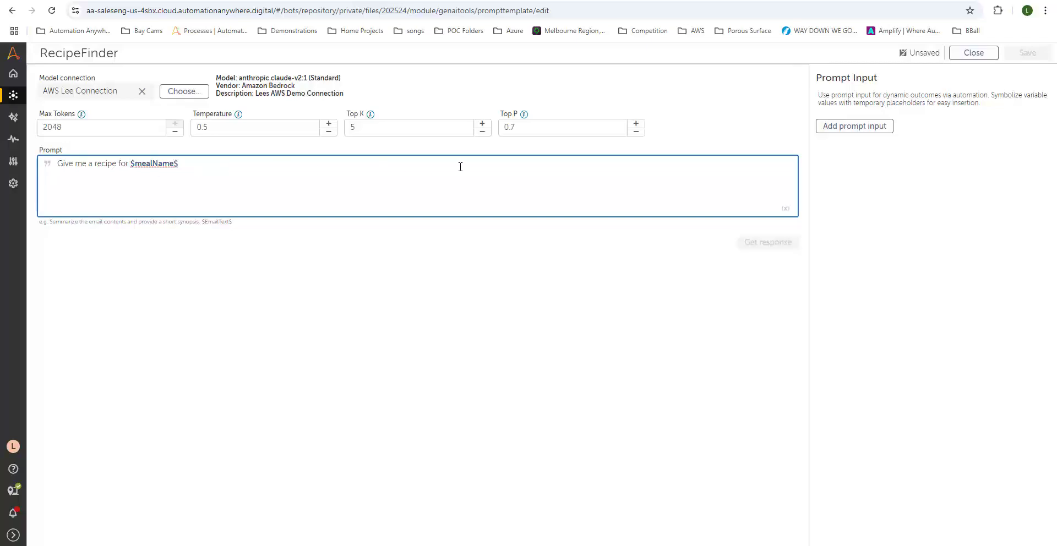
pyautogui.click(851, 127)
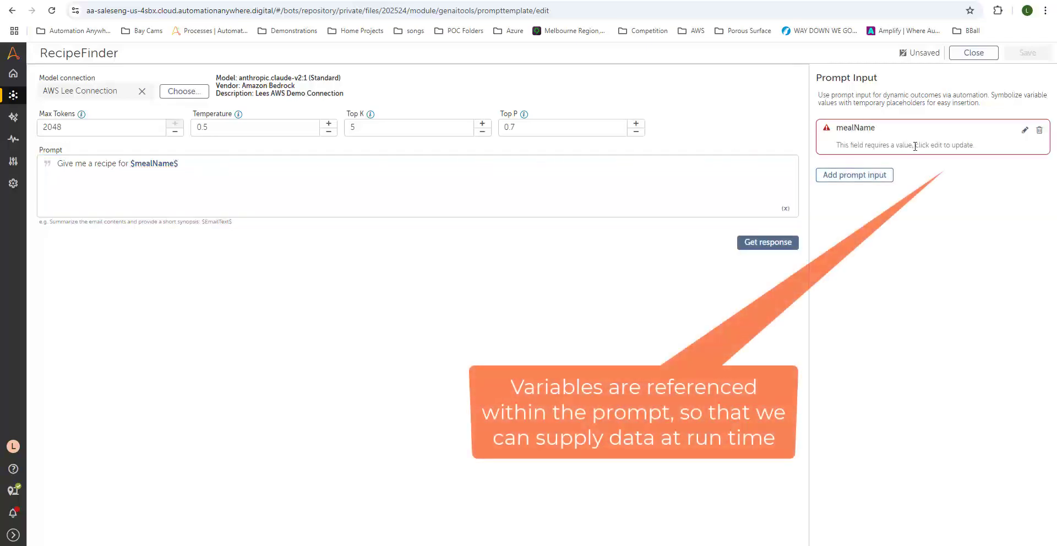
# Set the mealName prompt input's value to Spaghetti Bolognese and get a response from the model.
pyautogui.click(1026, 131)
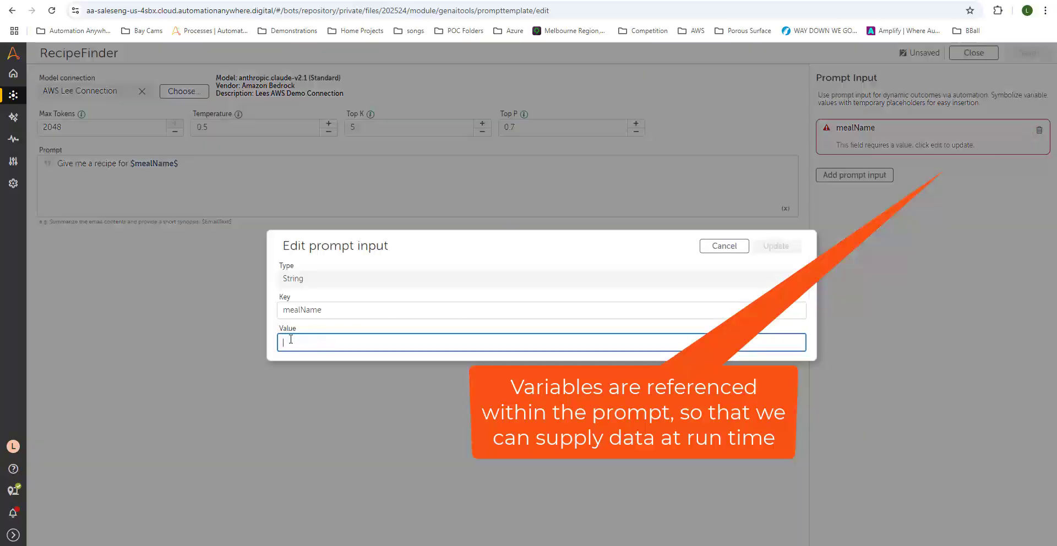
pyautogui.write('Spaghetti Bolognese')
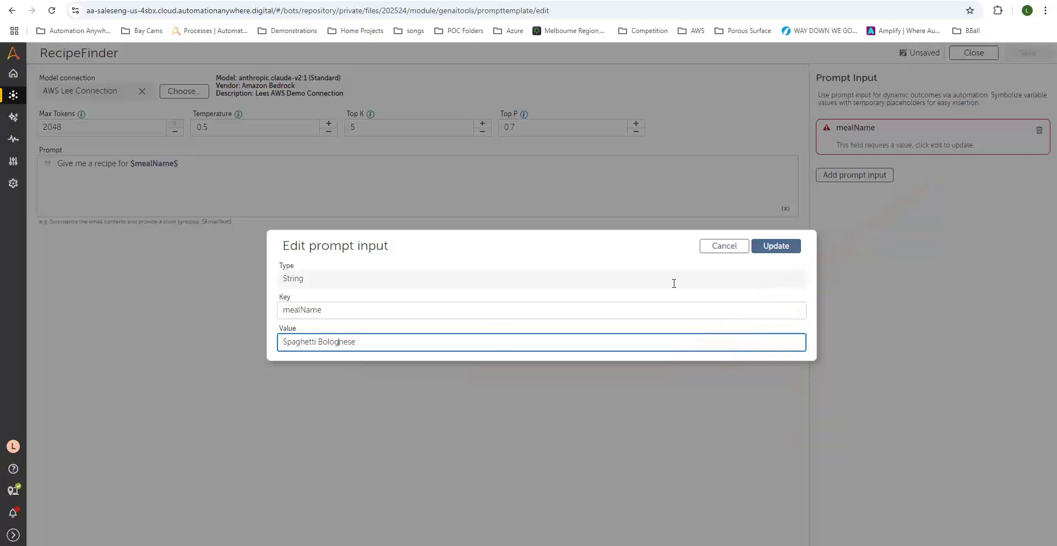
pyautogui.click(782, 247)
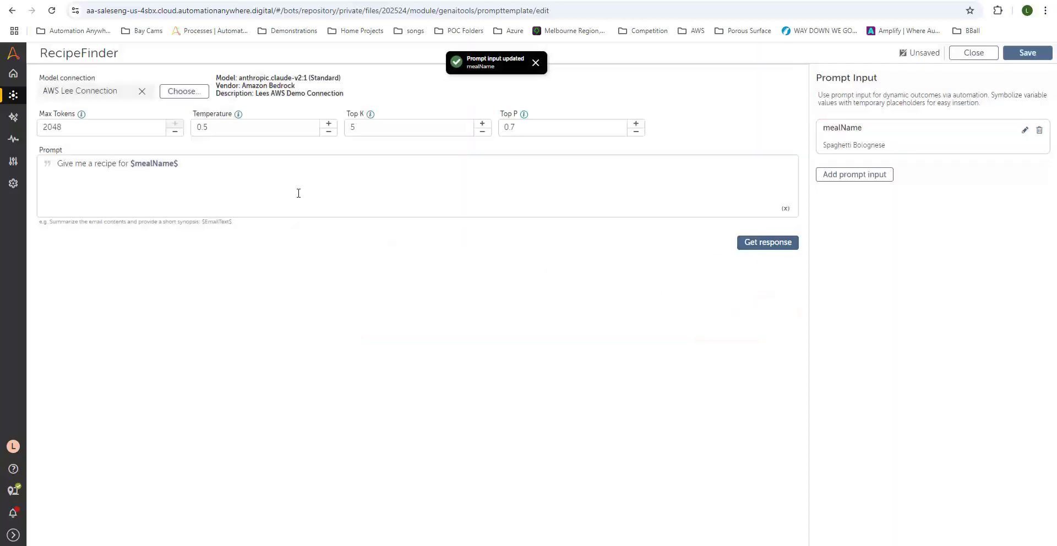
pyautogui.click(774, 245)
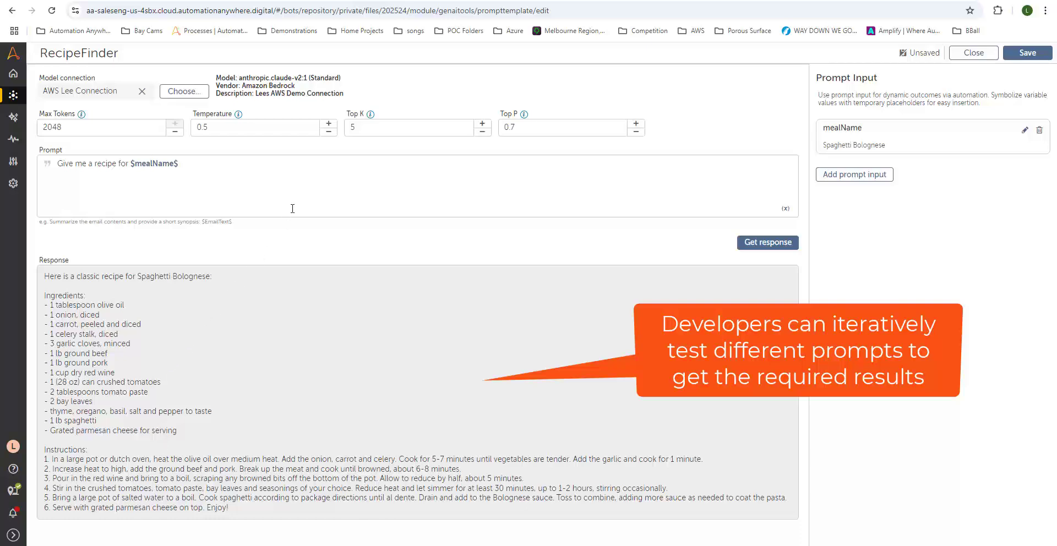
# Extend the prompt with "and output the results in a JSON format", then get a new response and review it.
pyautogui.click(355, 169)
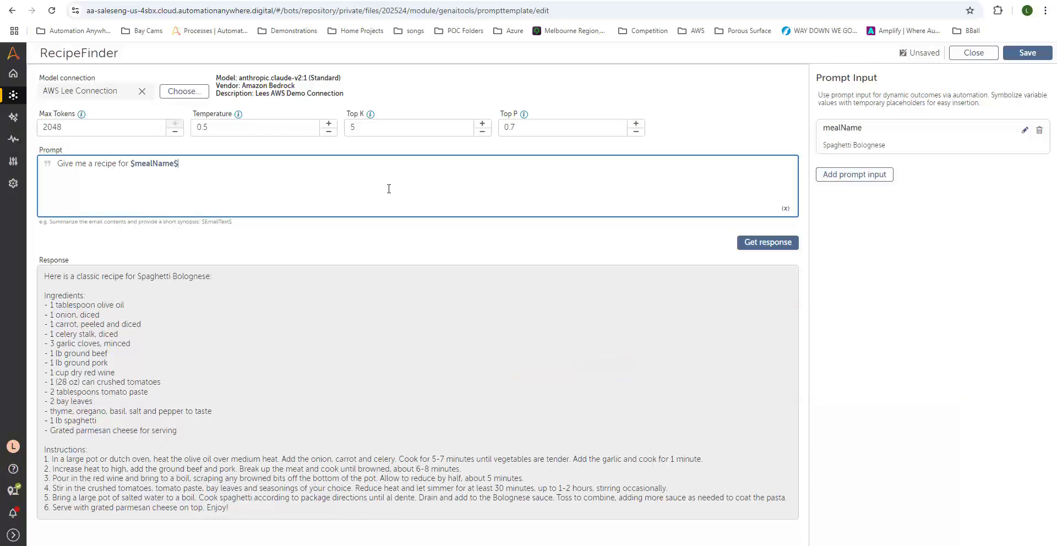
pyautogui.write('and utput the results in a JSON format')
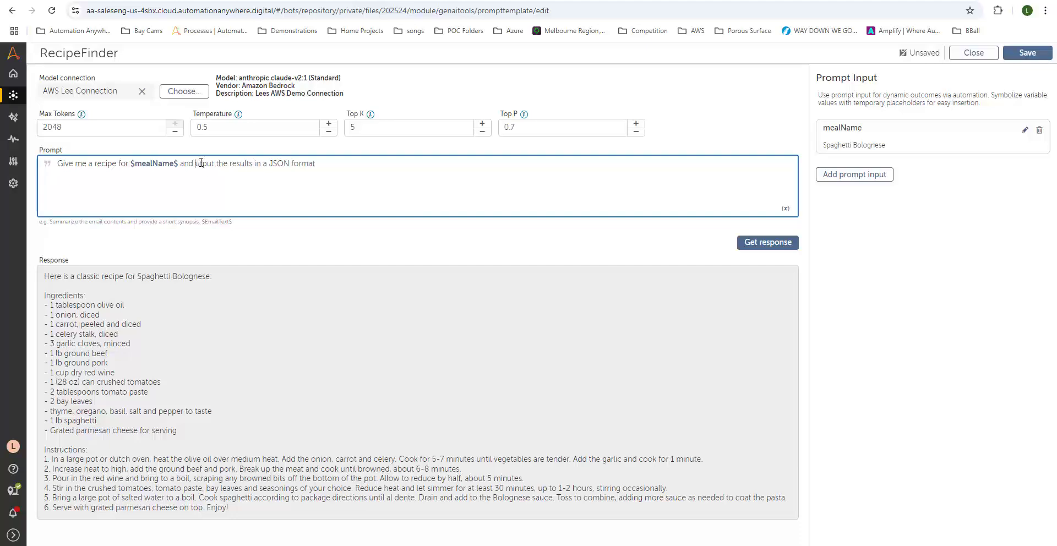
pyautogui.write('o')
pyautogui.click(761, 242)
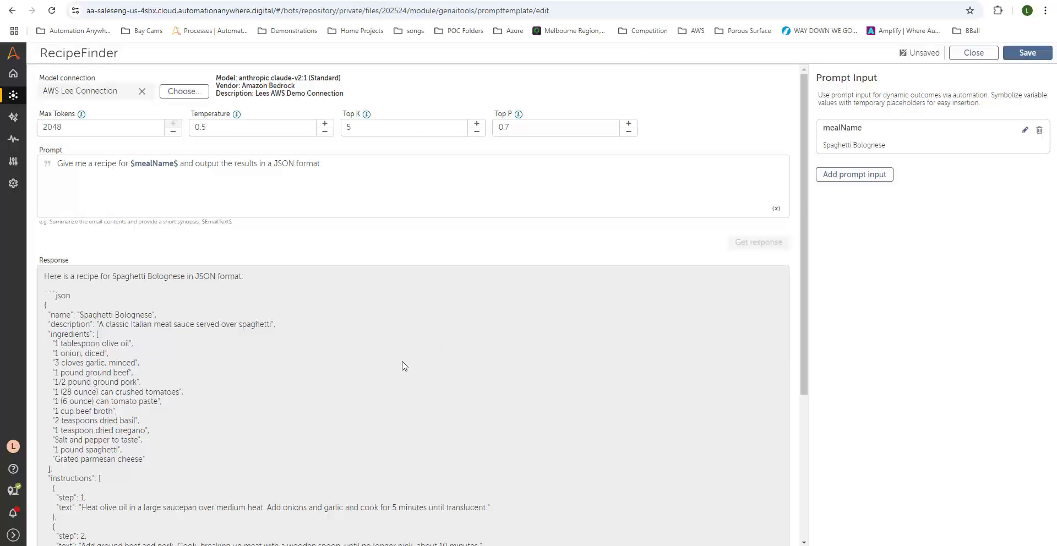
pyautogui.scroll(-4, 405, 366)
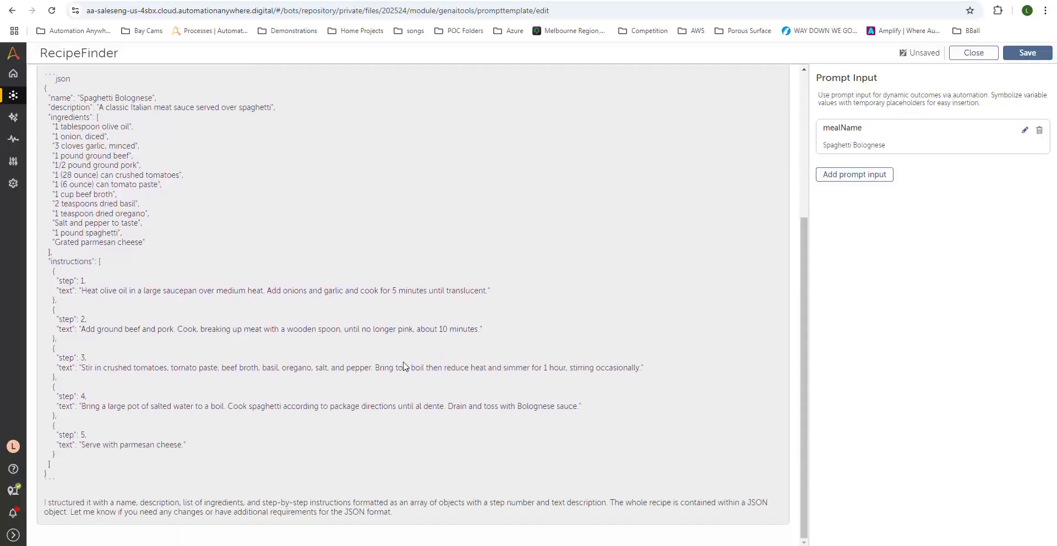
pyautogui.scroll(3, 404, 366)
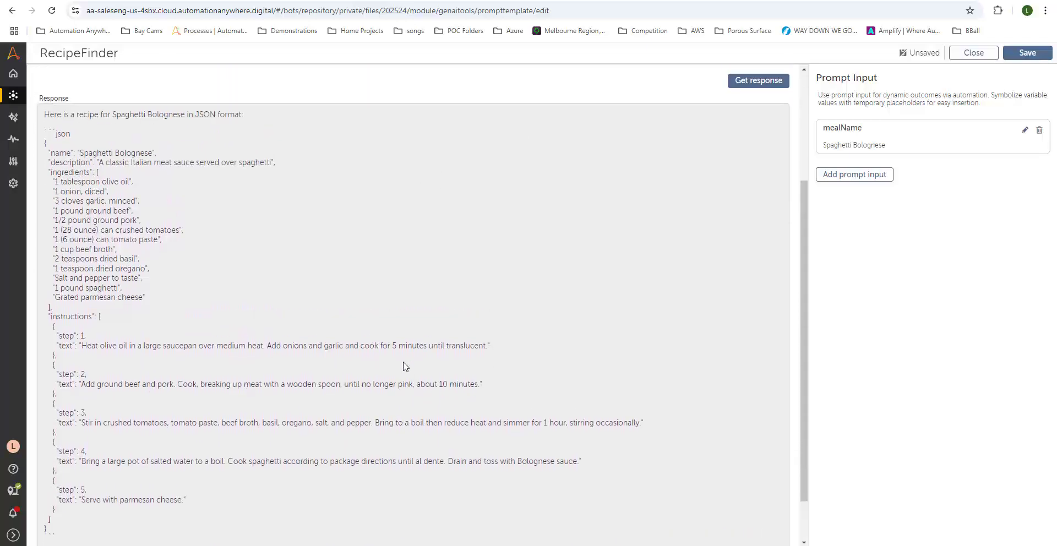
pyautogui.scroll(1, 404, 366)
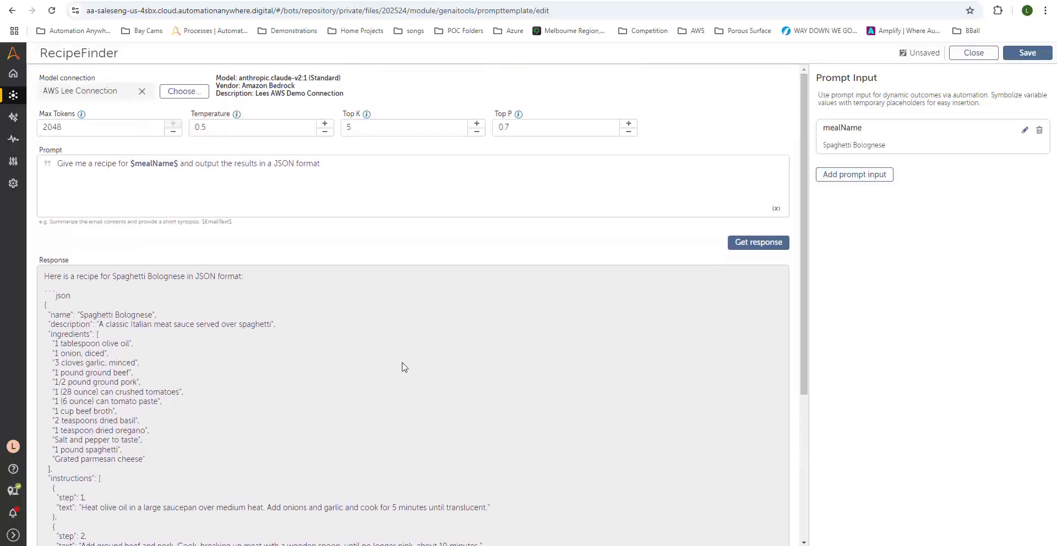
# Append ". Use $language$ for the result." to the prompt and add language as a prompt input.
pyautogui.click(425, 165)
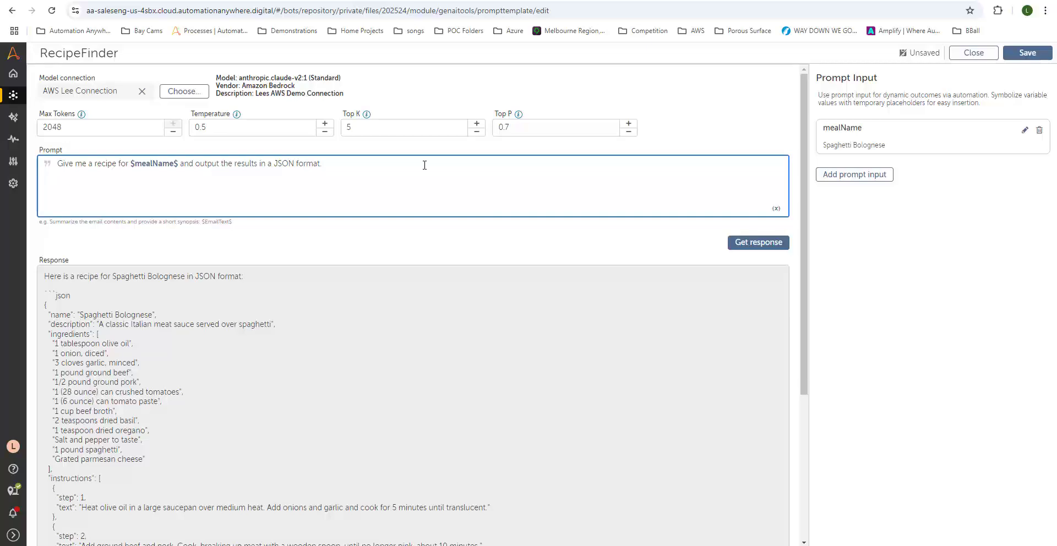
pyautogui.write('Use $language$ for the result.')
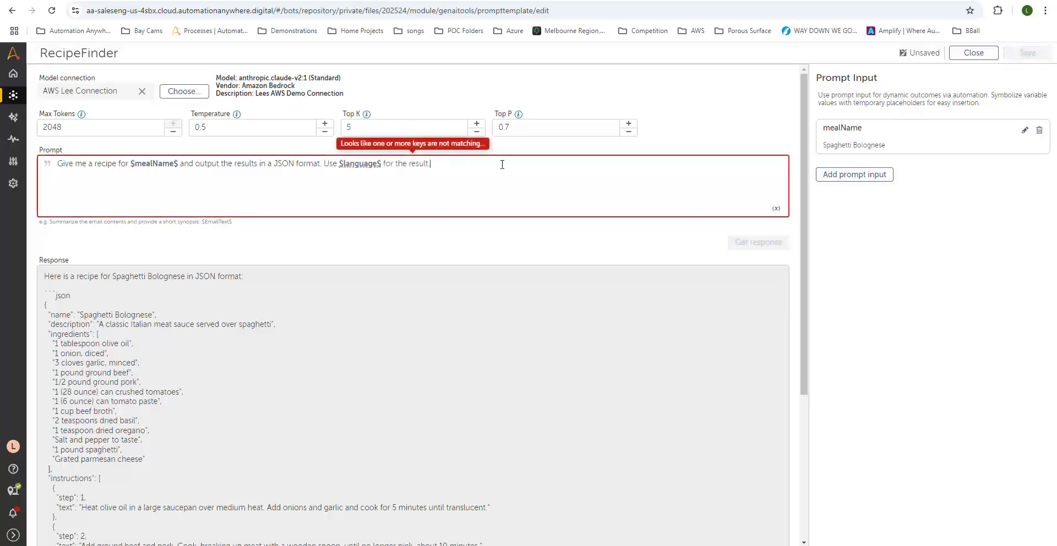
pyautogui.click(861, 175)
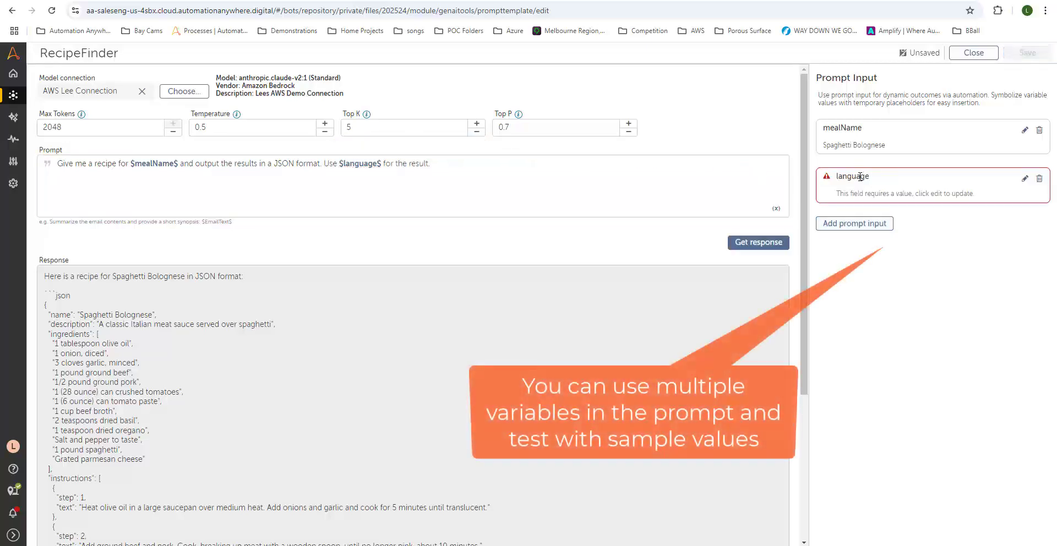
# Set the language prompt input's value to Italian, then get a new response and review it.
pyautogui.click(1025, 178)
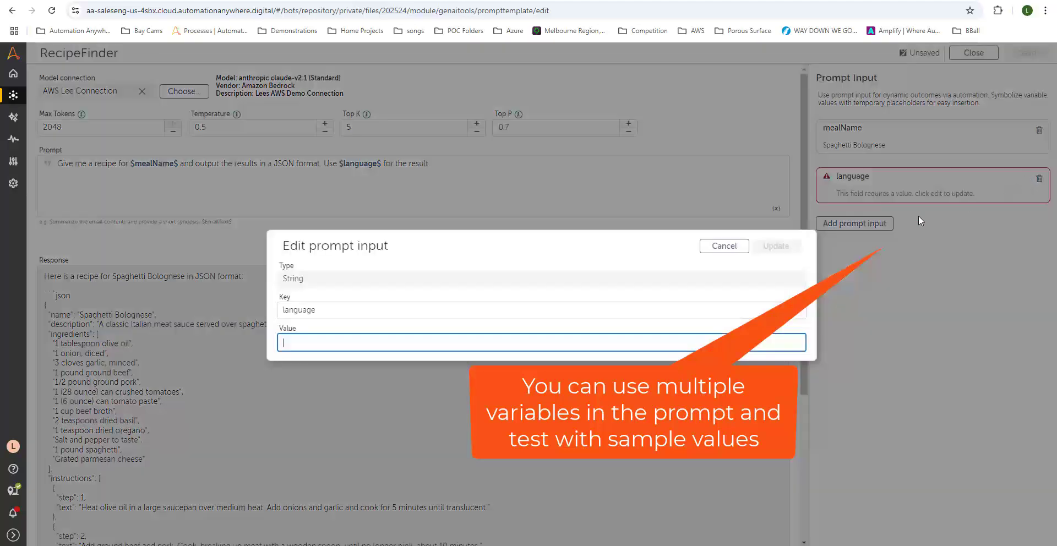
pyautogui.write('Ita')
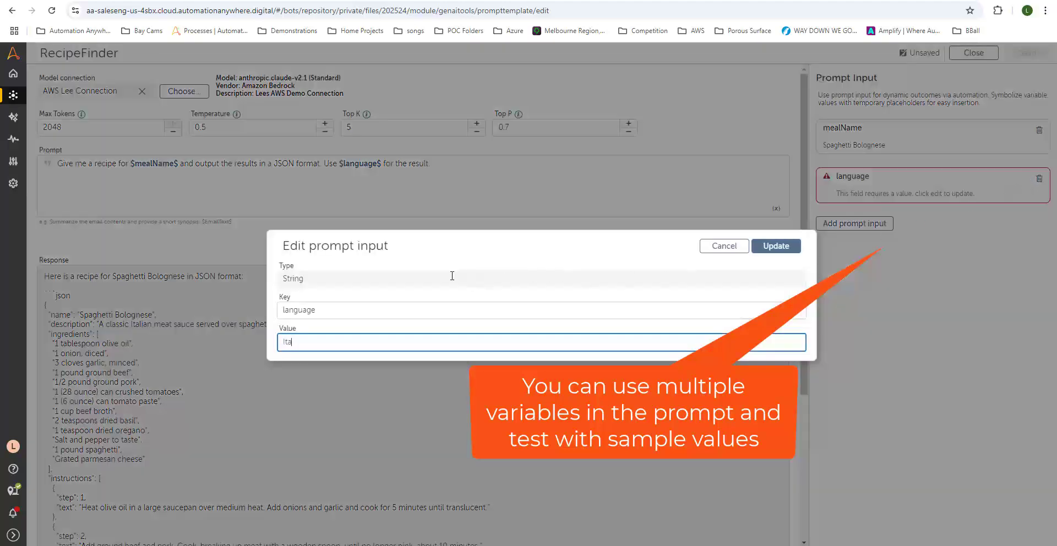
pyautogui.write('lian')
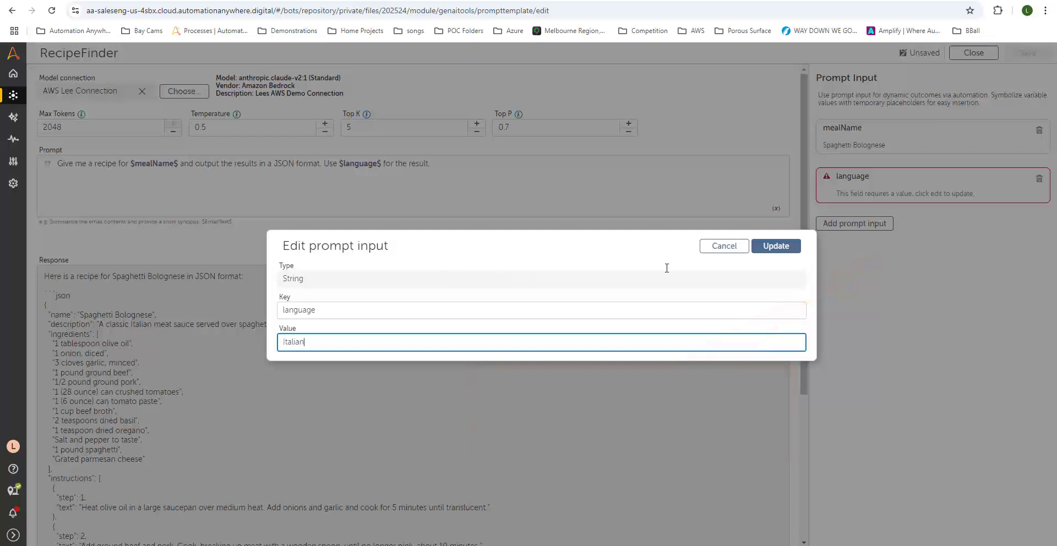
pyautogui.click(775, 246)
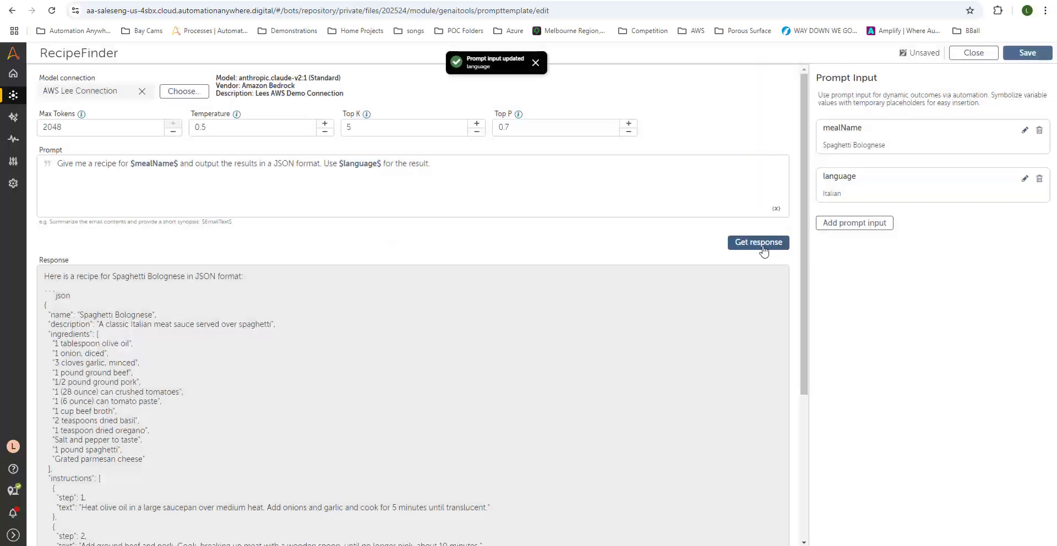
pyautogui.click(762, 249)
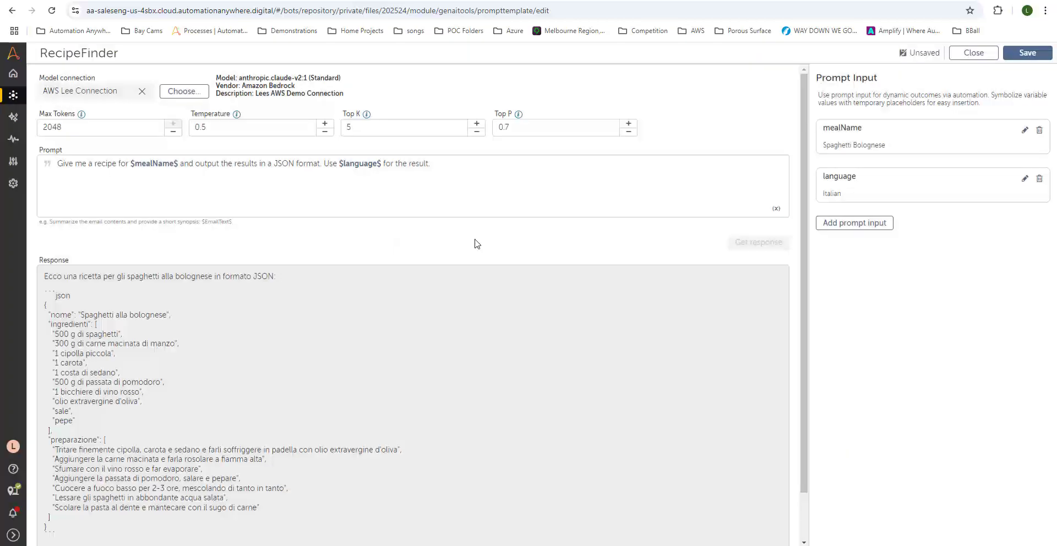
pyautogui.scroll(-1, 471, 373)
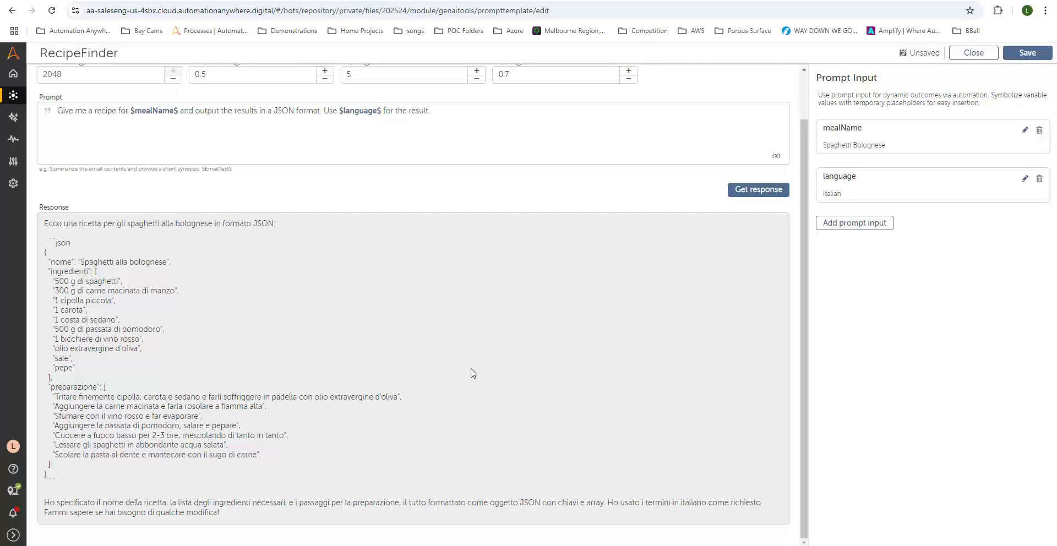
pyautogui.scroll(1, 471, 373)
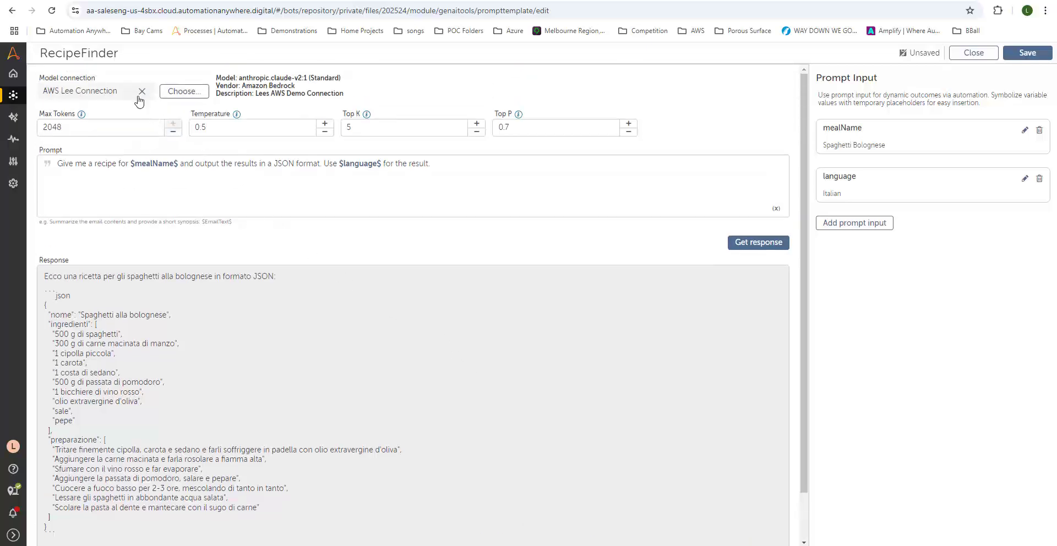
# Switch RecipeFinder's model connection to the Azure OpenAI gpt-4 connection last modified on 2024-10-08.
pyautogui.click(186, 92)
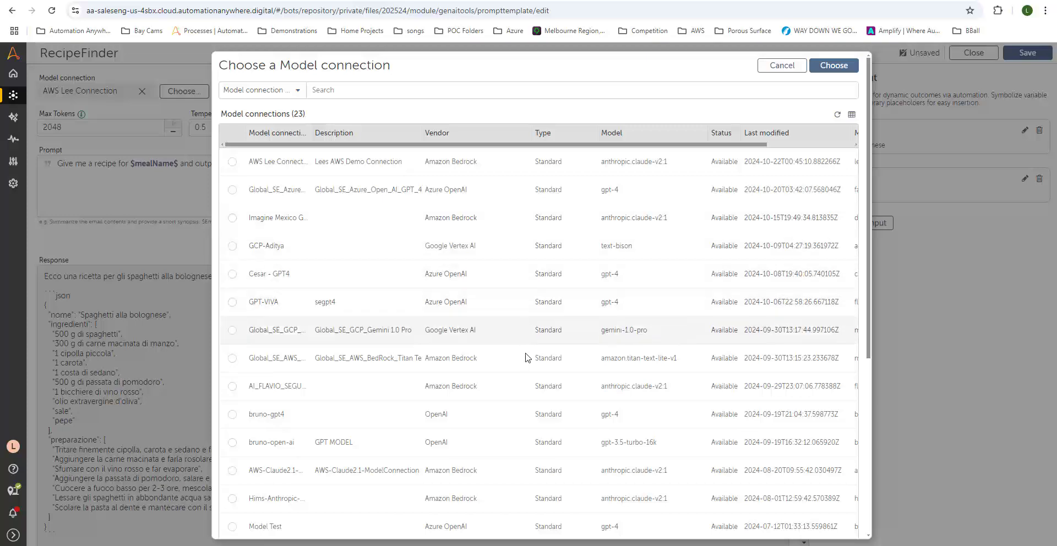
pyautogui.click(232, 275)
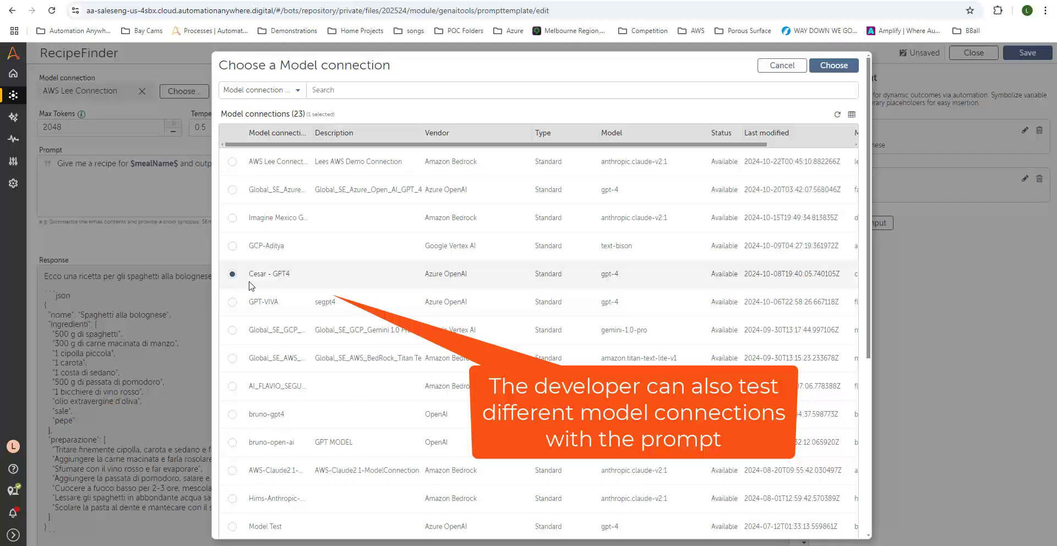
pyautogui.click(833, 65)
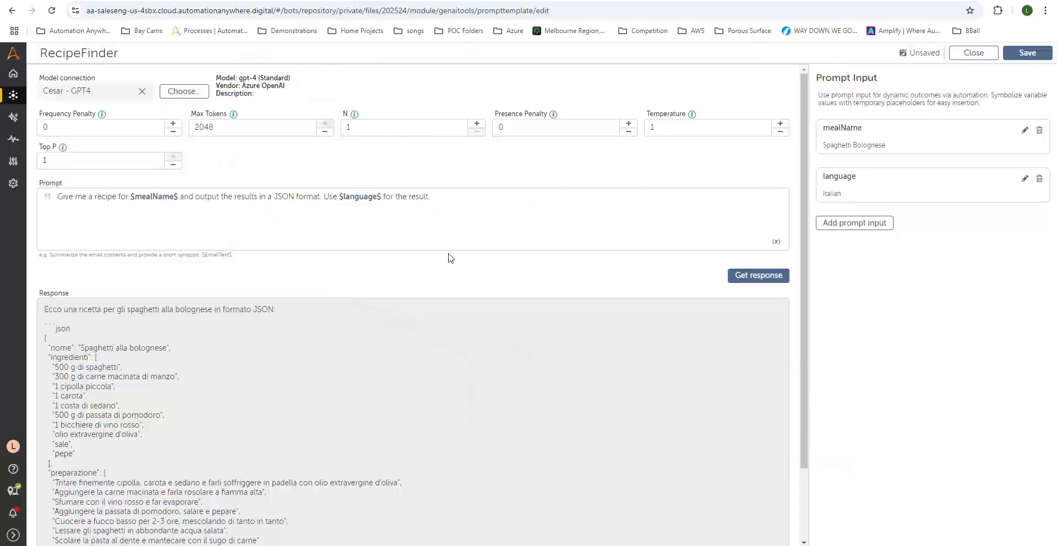
# Get a response from the selected model, review the returned recipe, and save the AI Skill.
pyautogui.click(727, 277)
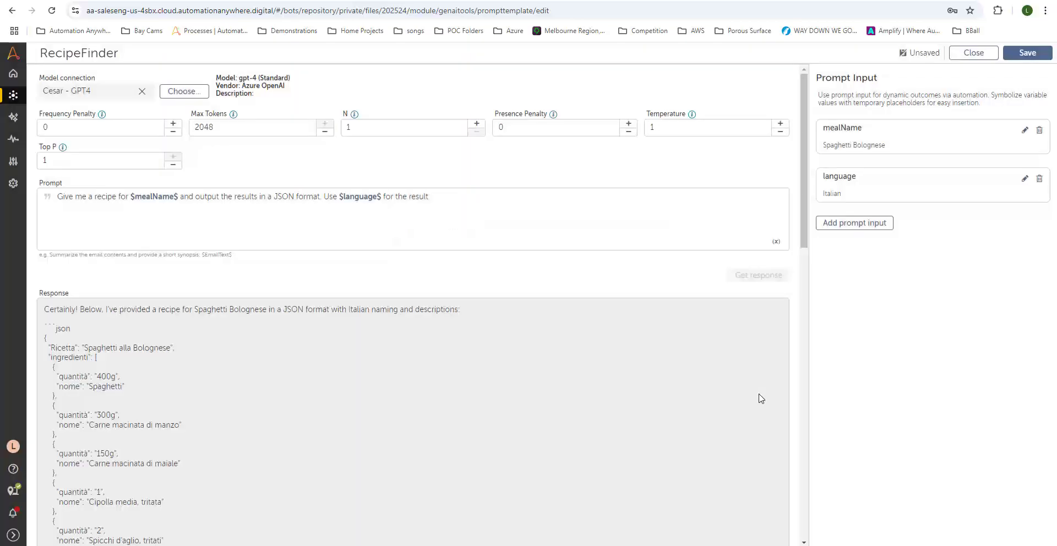
pyautogui.scroll(-4, 696, 400)
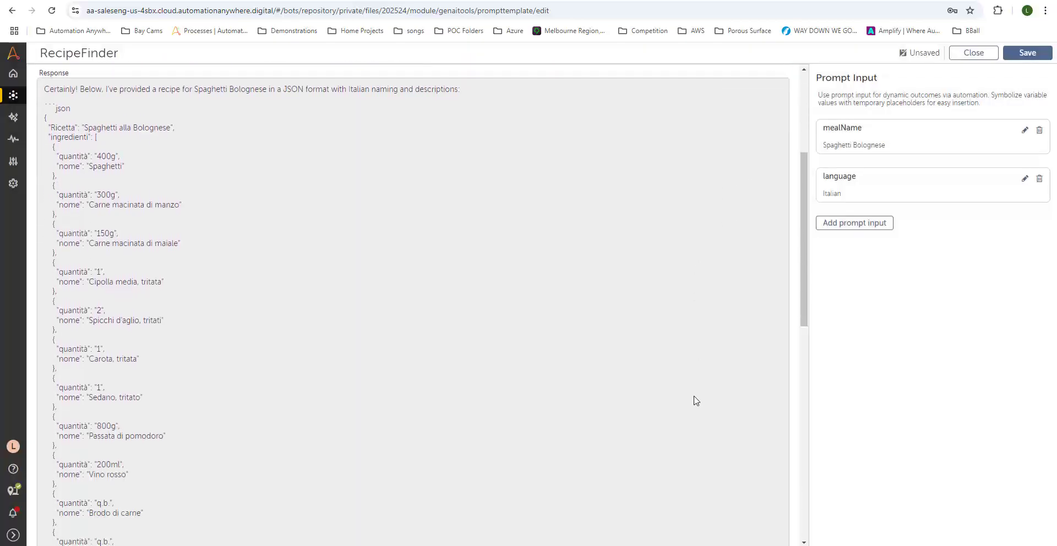
pyautogui.scroll(4, 696, 401)
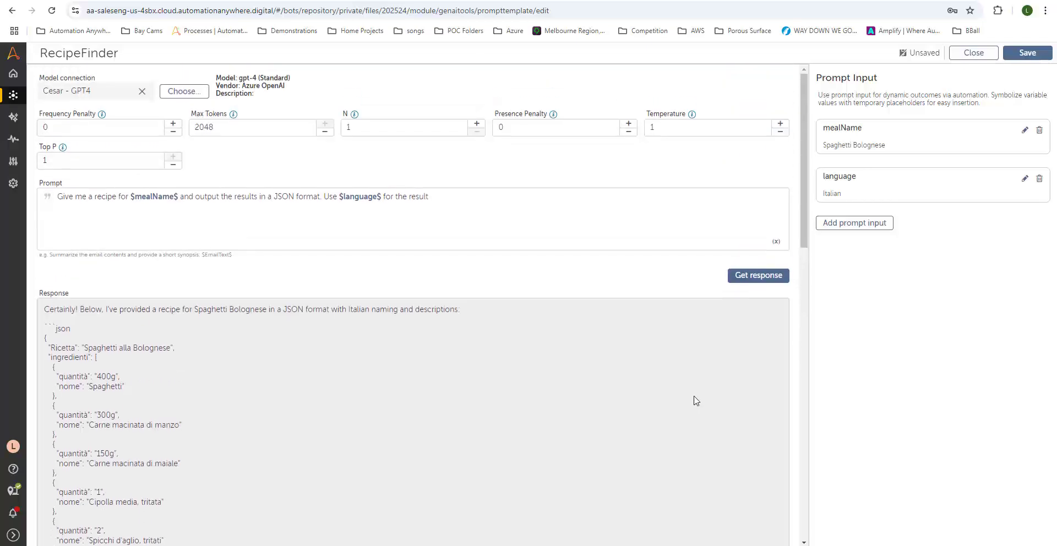
pyautogui.click(1027, 52)
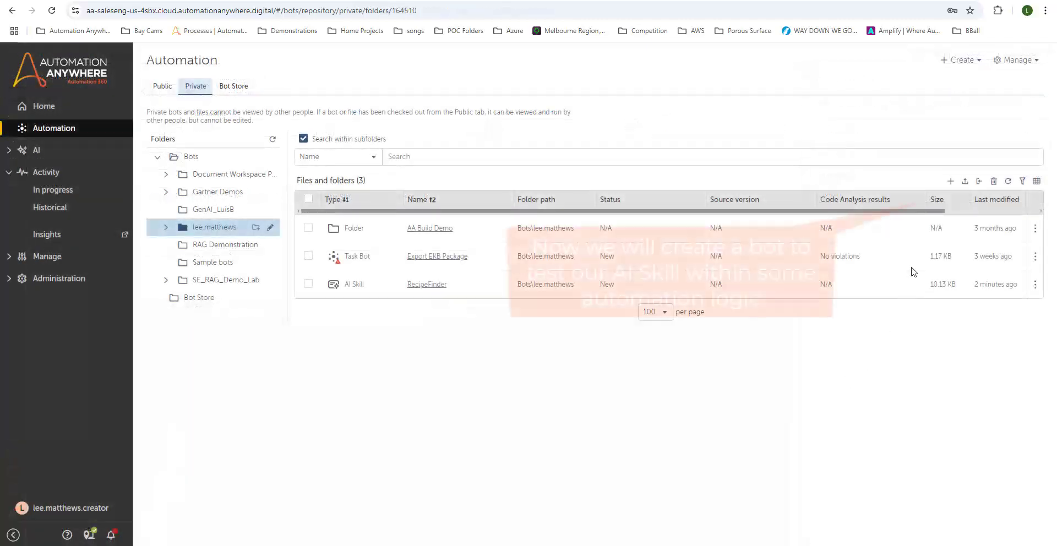
# Create a Task Bot named Output Recipes in the current private folder and open it for editing.
pyautogui.click(949, 183)
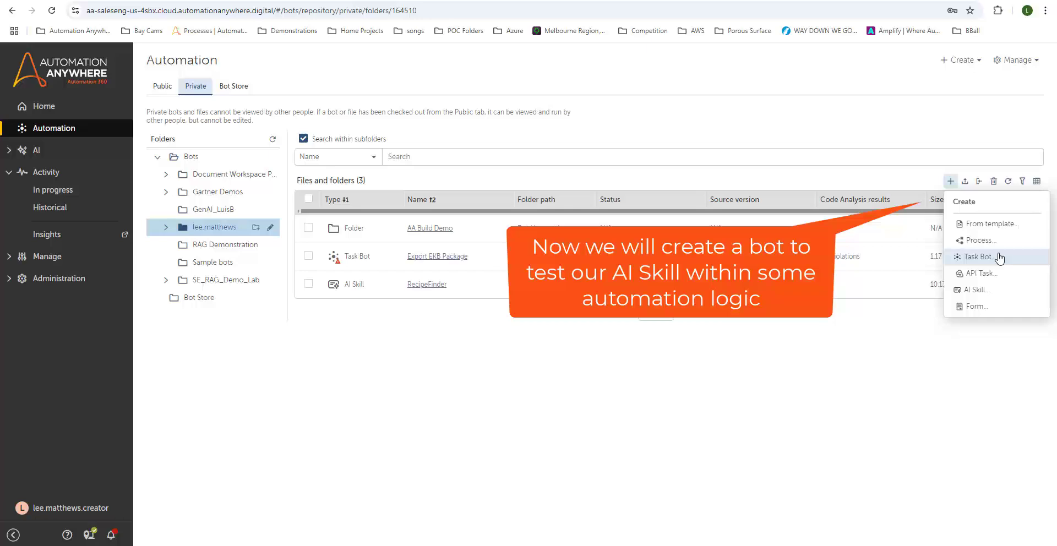
pyautogui.click(978, 257)
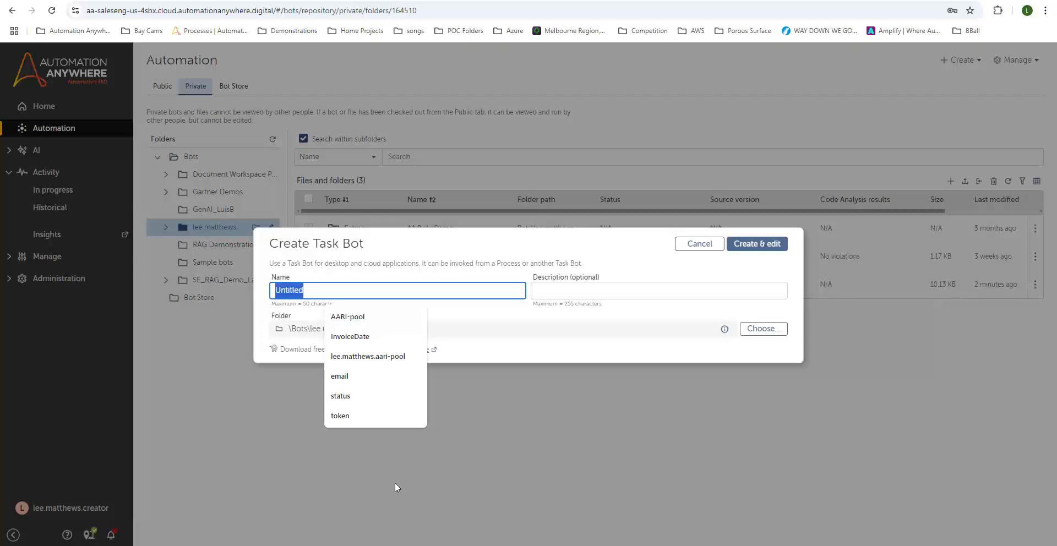
pyautogui.write('Output Recipes')
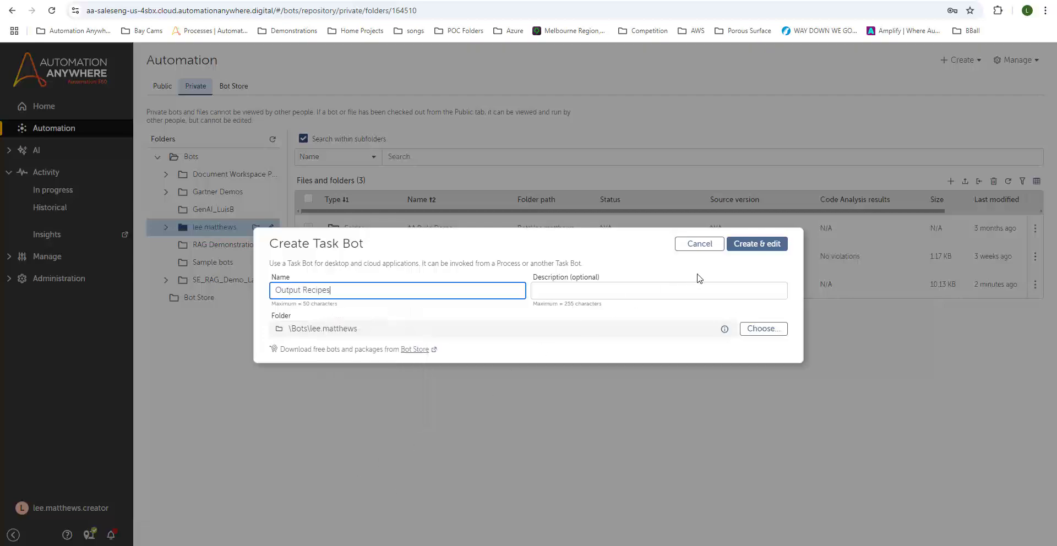
pyautogui.click(748, 245)
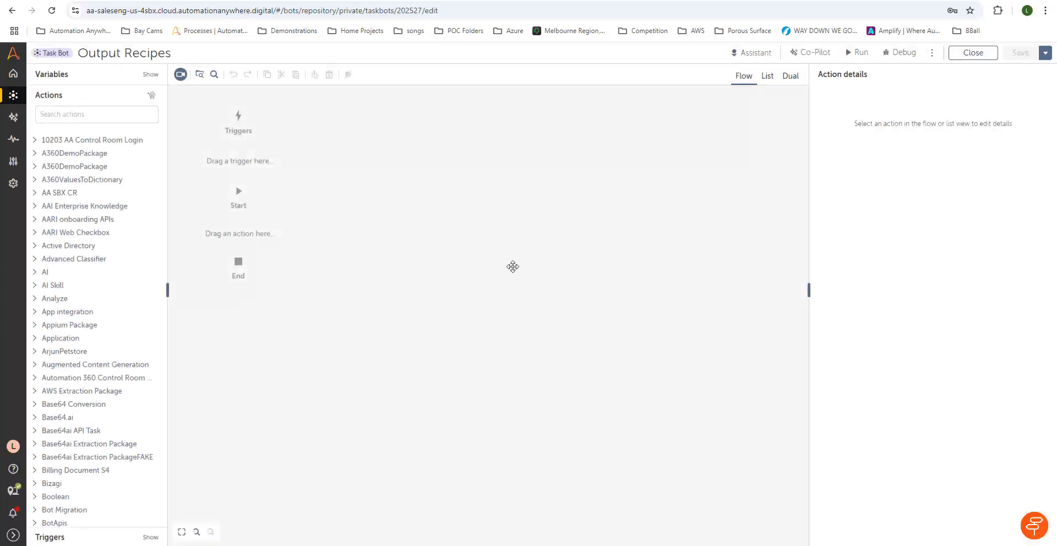
# Add an AI Skill Execute action between Start and End, and select RecipeFinder as its AI Skill.
pyautogui.click(95, 120)
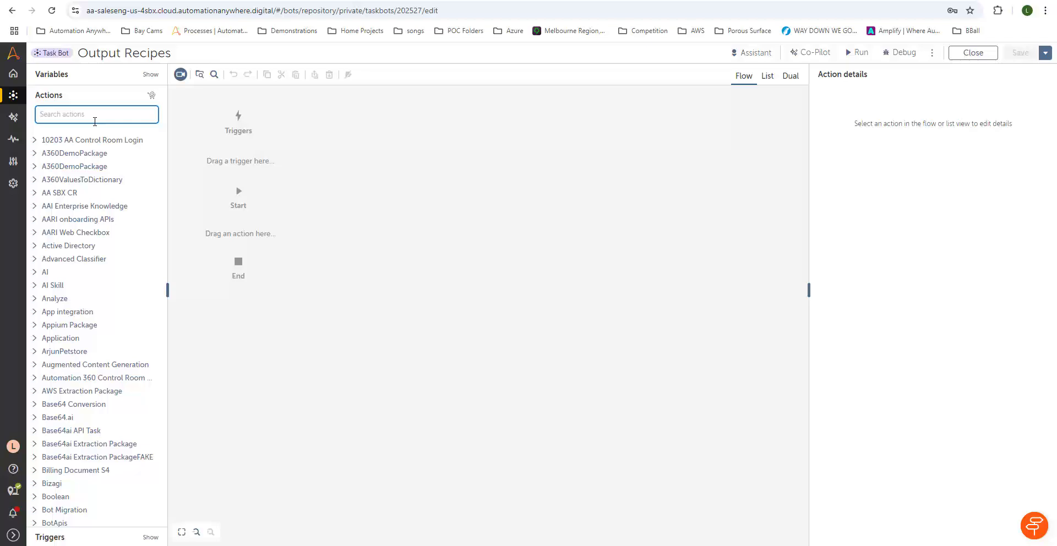
pyautogui.write('skill')
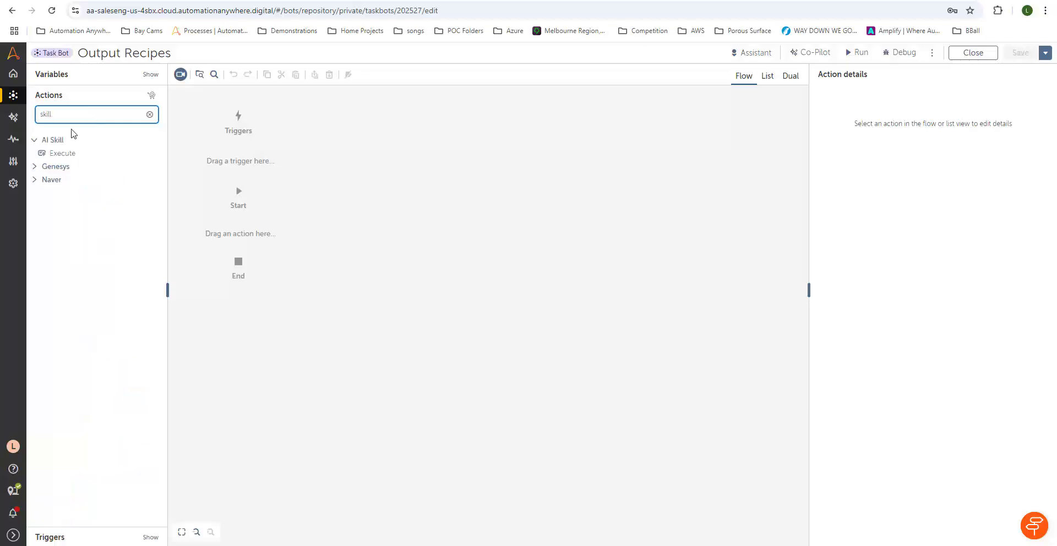
pyautogui.moveTo(57, 152); pyautogui.dragTo(293, 241)
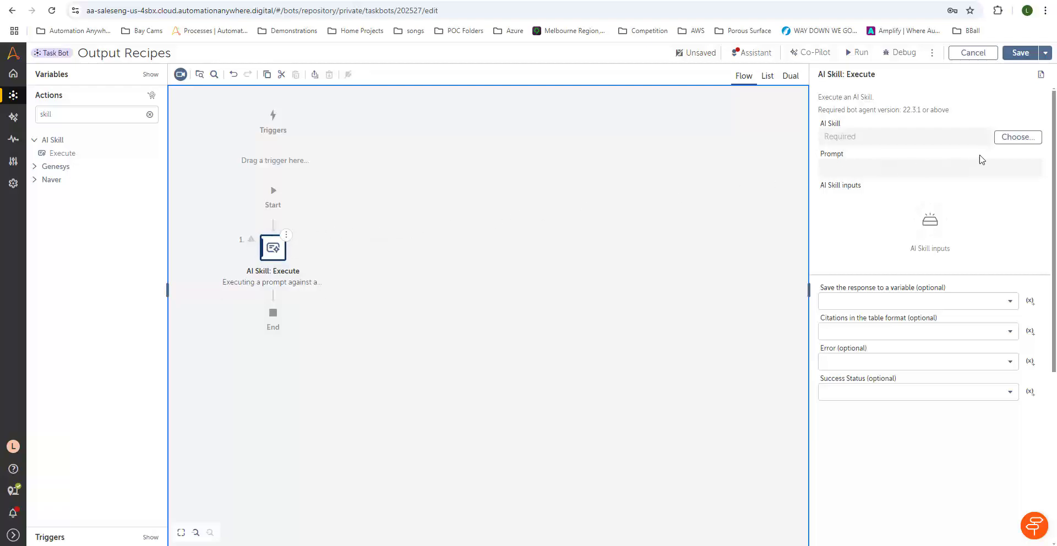
pyautogui.click(1016, 137)
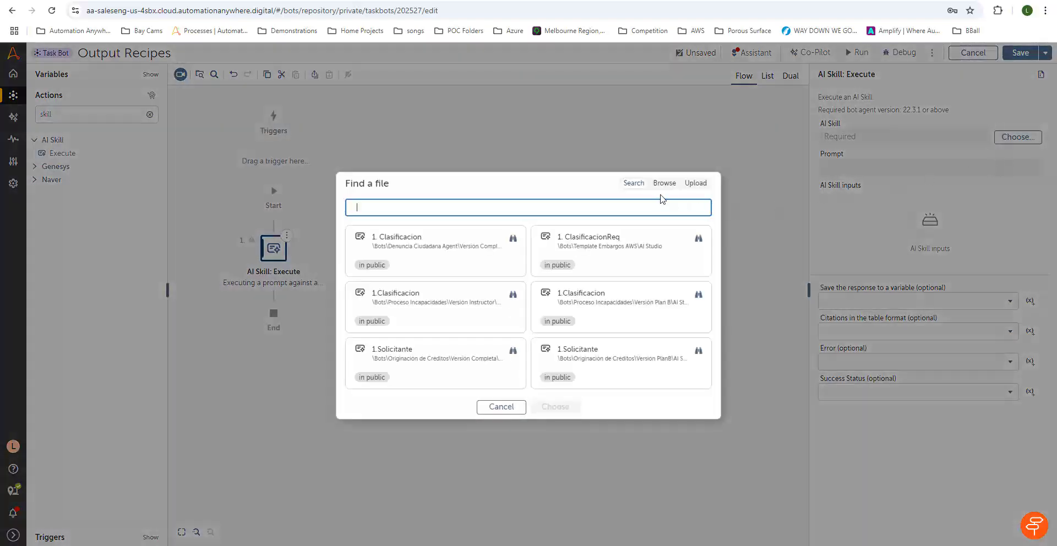
pyautogui.click(665, 183)
pyautogui.click(482, 234)
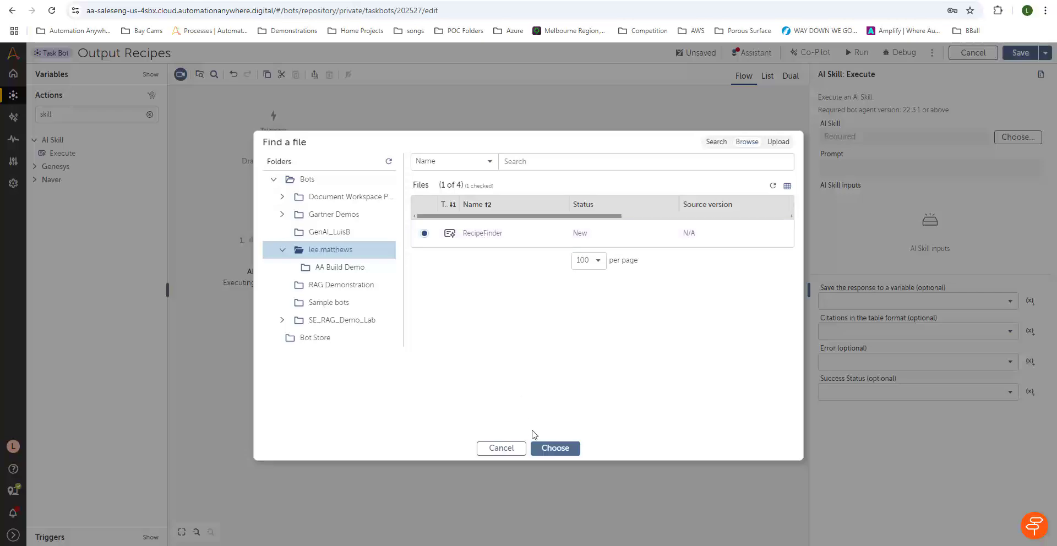
pyautogui.click(554, 448)
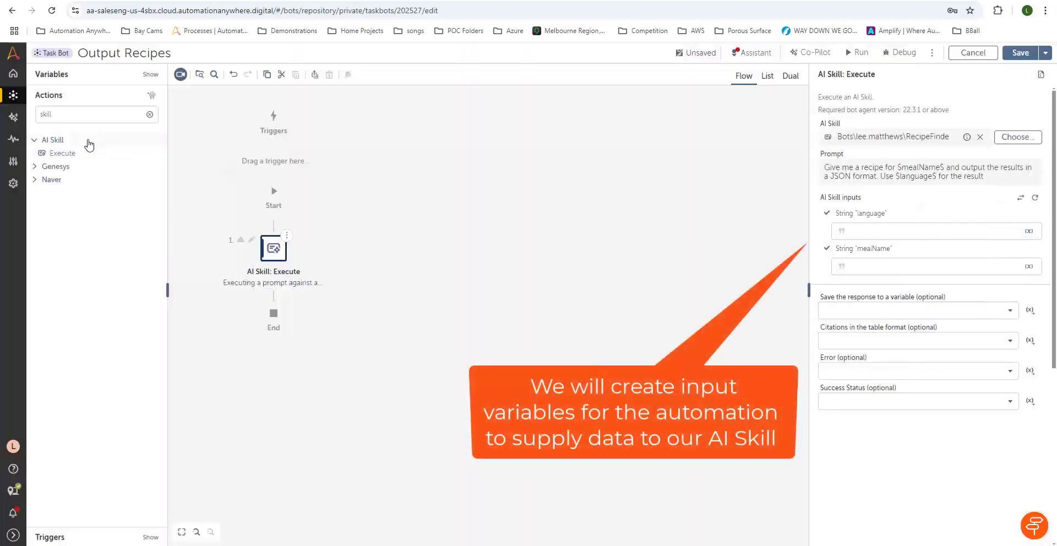
# Create a string variable named language, used as input, with the default value Spanish.
pyautogui.click(42, 77)
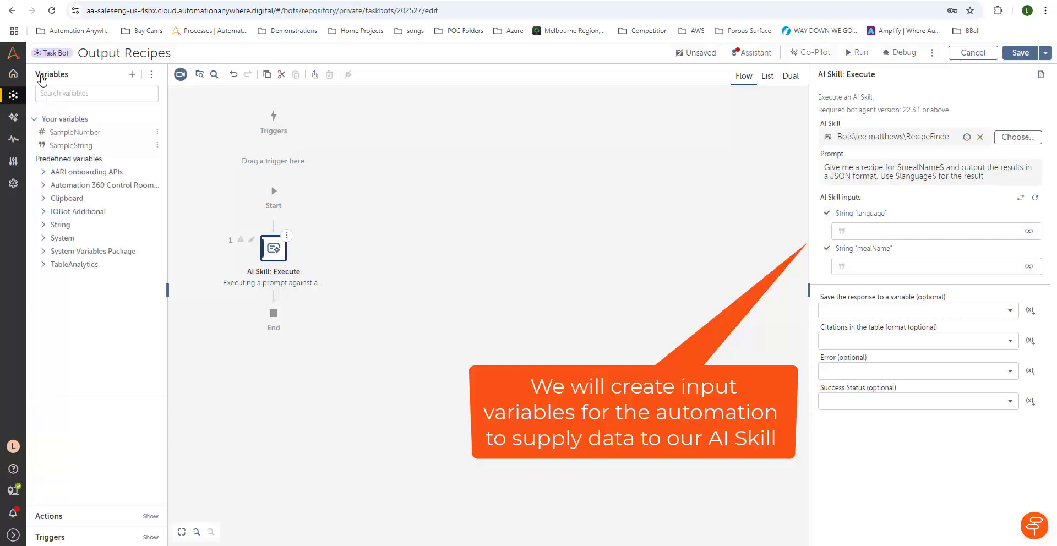
pyautogui.click(132, 74)
pyautogui.write('languag')
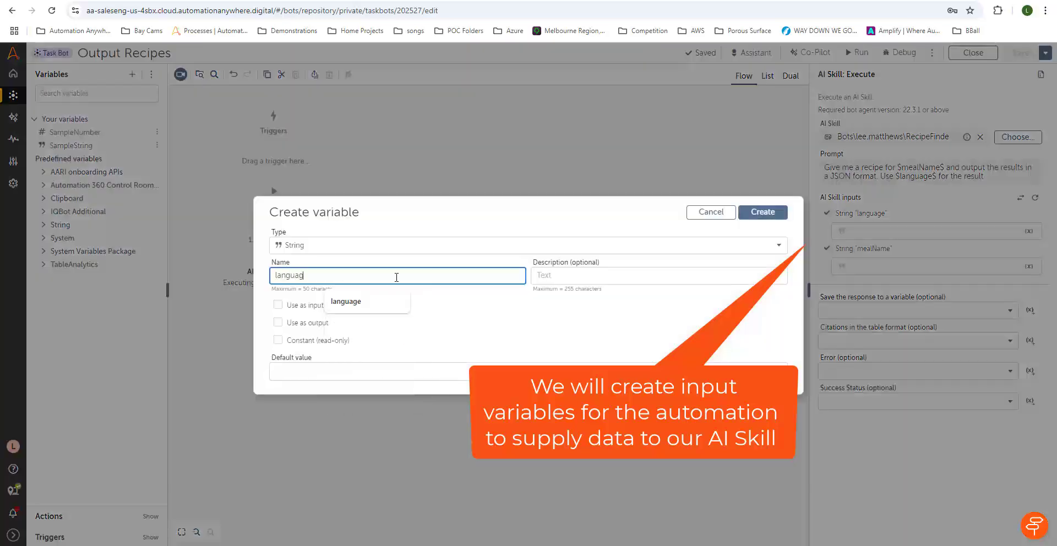
pyautogui.write('e')
pyautogui.click(306, 311)
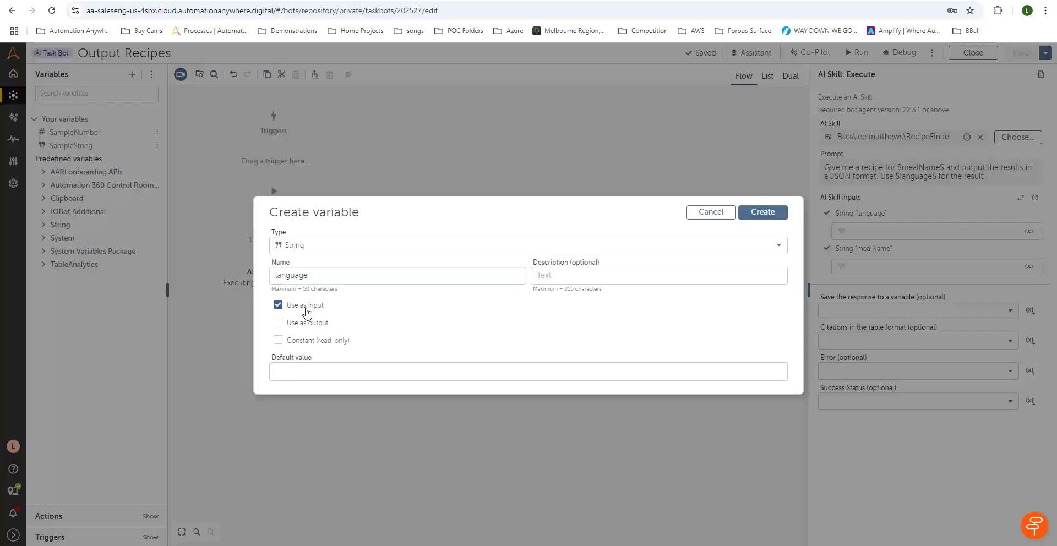
pyautogui.click(311, 367)
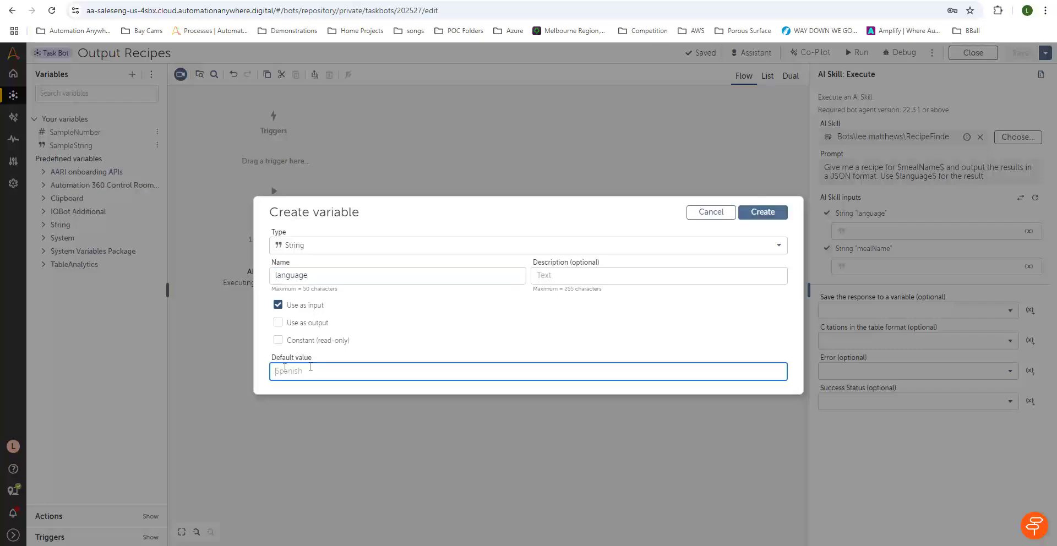
pyautogui.write('Spanish')
pyautogui.click(762, 212)
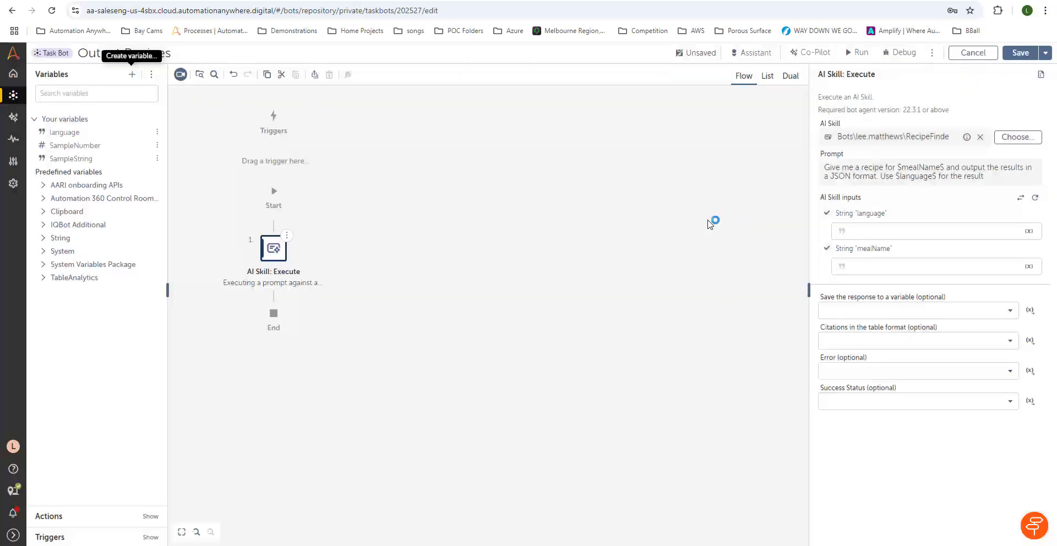
# Create a string variable named mealName, used as input, with the default value Paella.
pyautogui.click(132, 77)
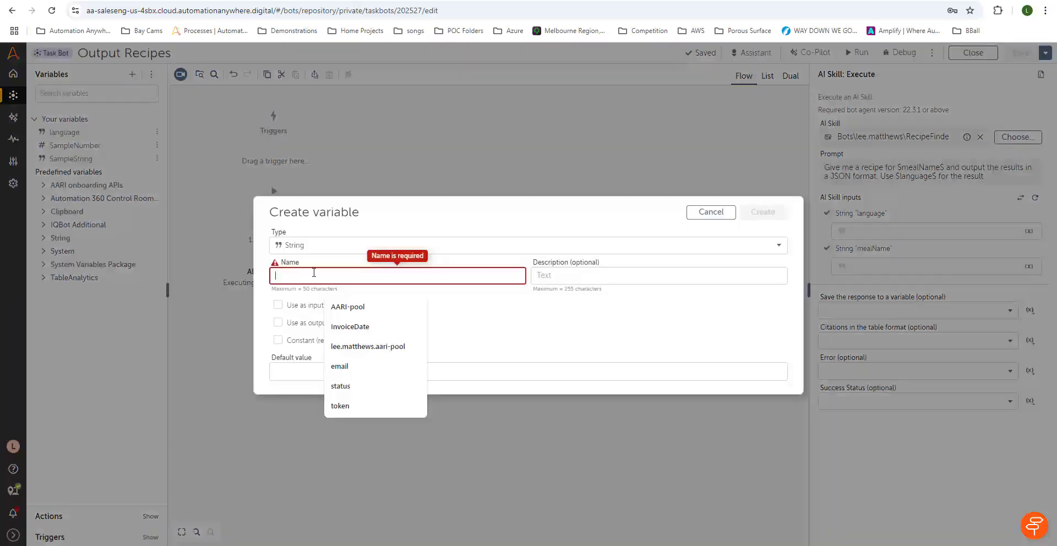
pyautogui.write('mealName')
pyautogui.click(278, 305)
pyautogui.click(328, 372)
pyautogui.write('Paella')
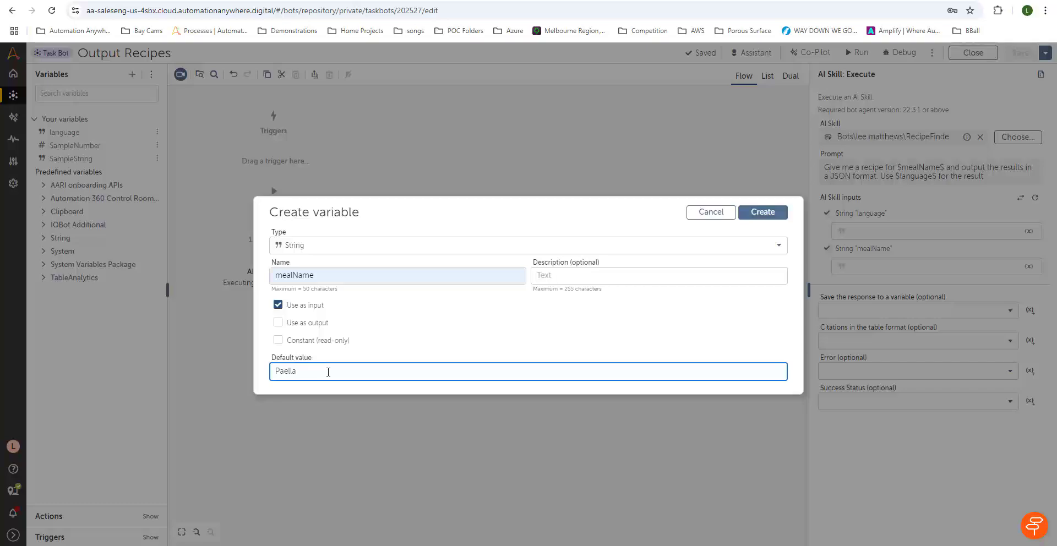
pyautogui.click(762, 218)
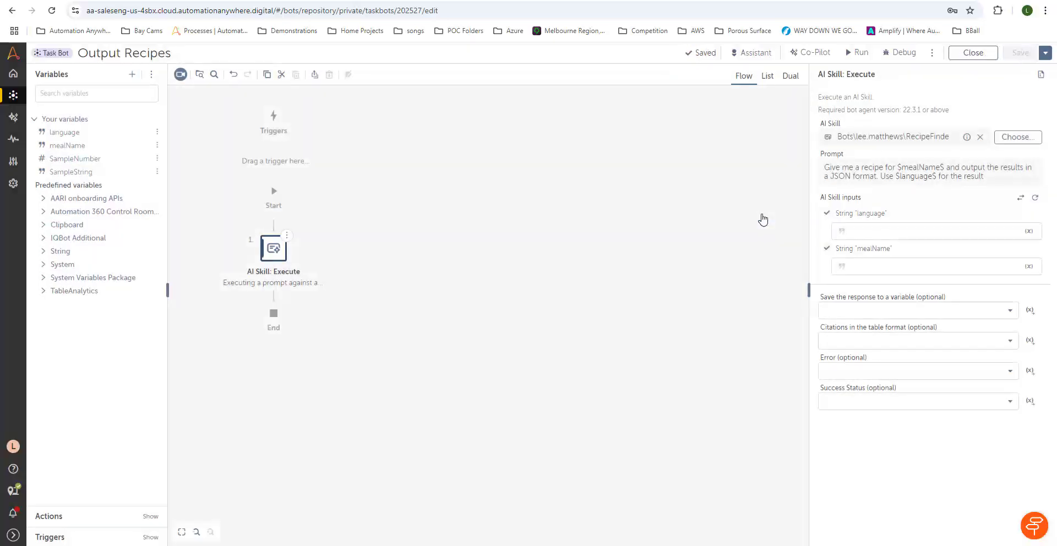
# Map the AI Skill's language and mealName inputs to the variables $language$ and $mealName$.
pyautogui.click(1028, 232)
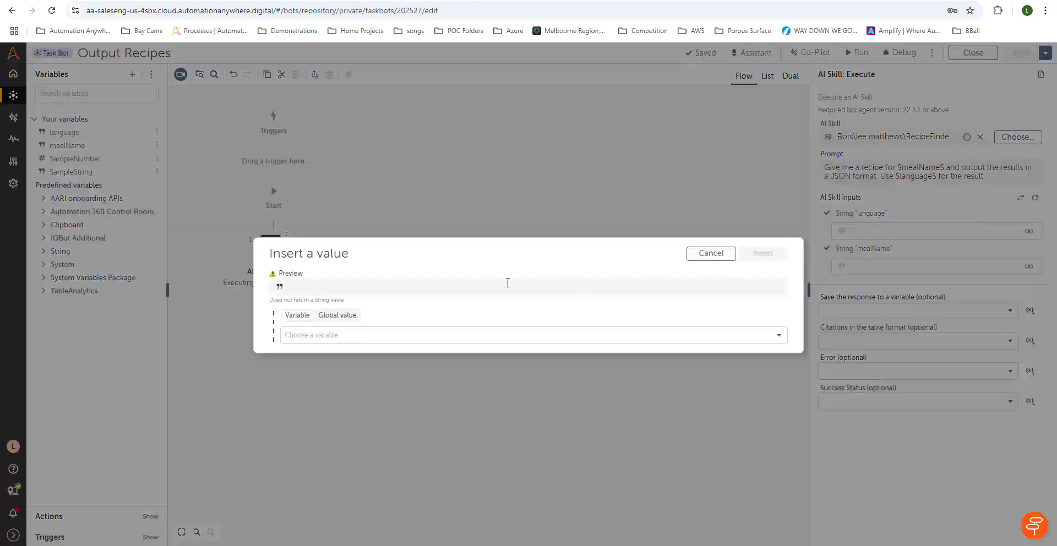
pyautogui.click(357, 335)
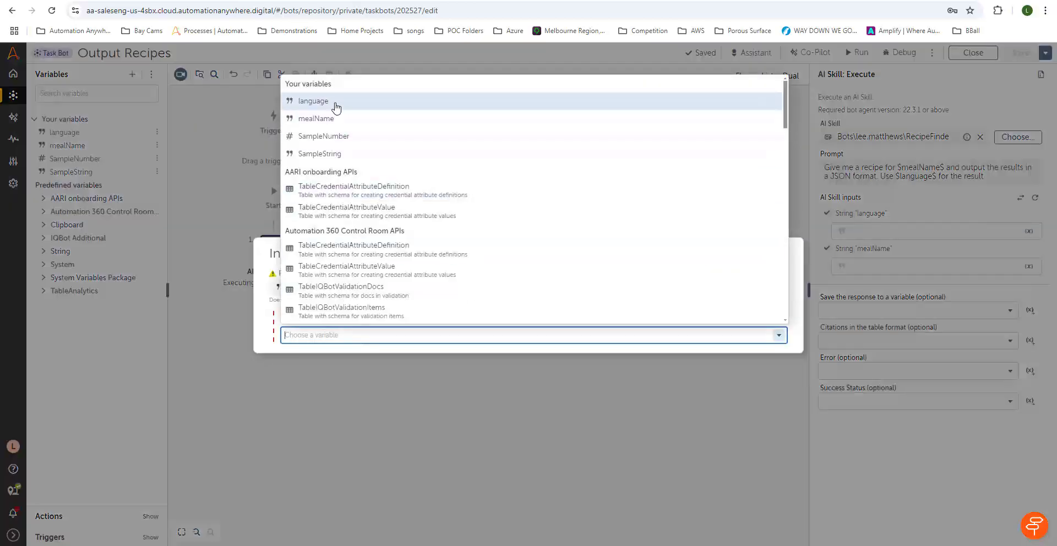
pyautogui.click(334, 102)
pyautogui.click(763, 238)
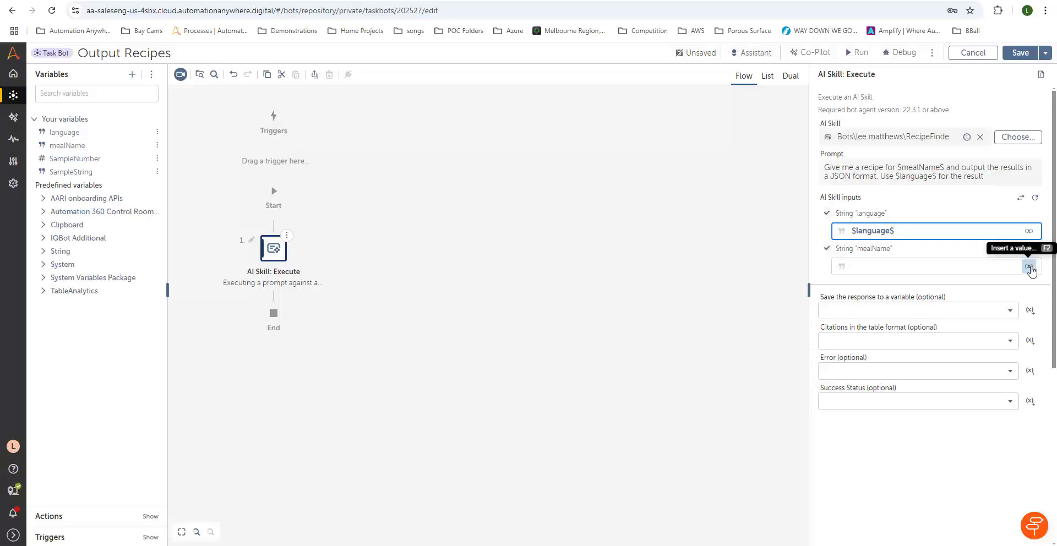
pyautogui.click(1027, 266)
pyautogui.click(360, 336)
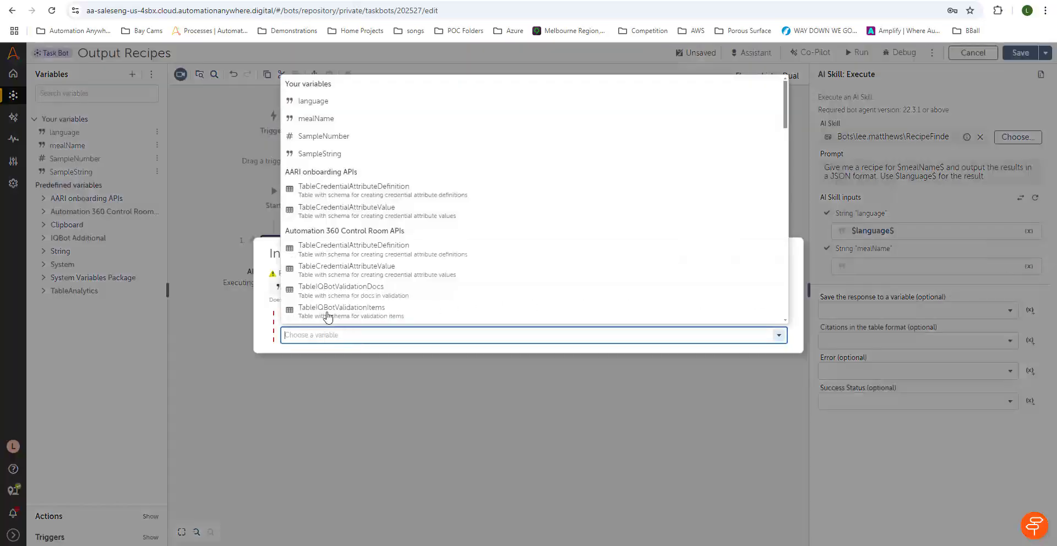
pyautogui.click(325, 118)
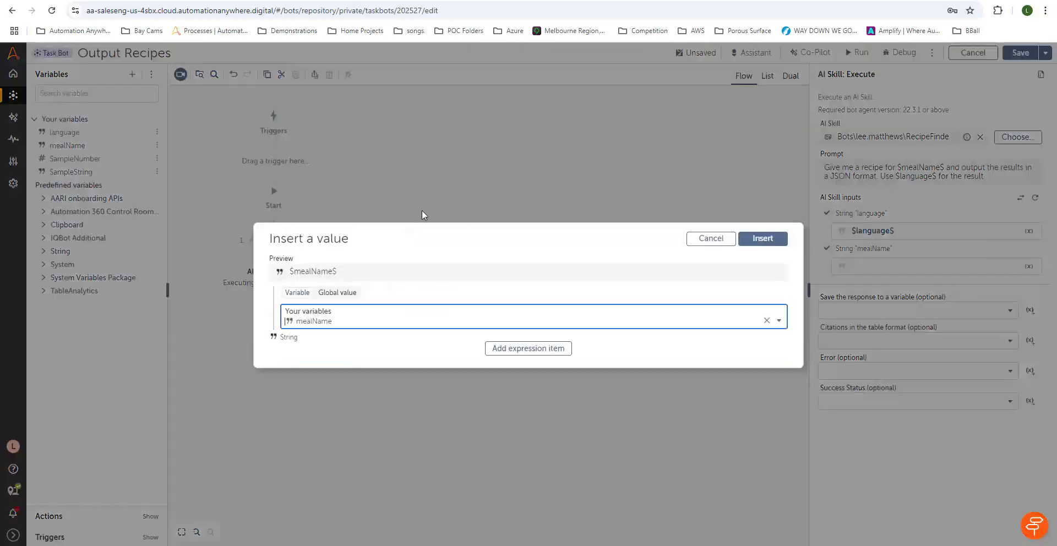
pyautogui.click(763, 238)
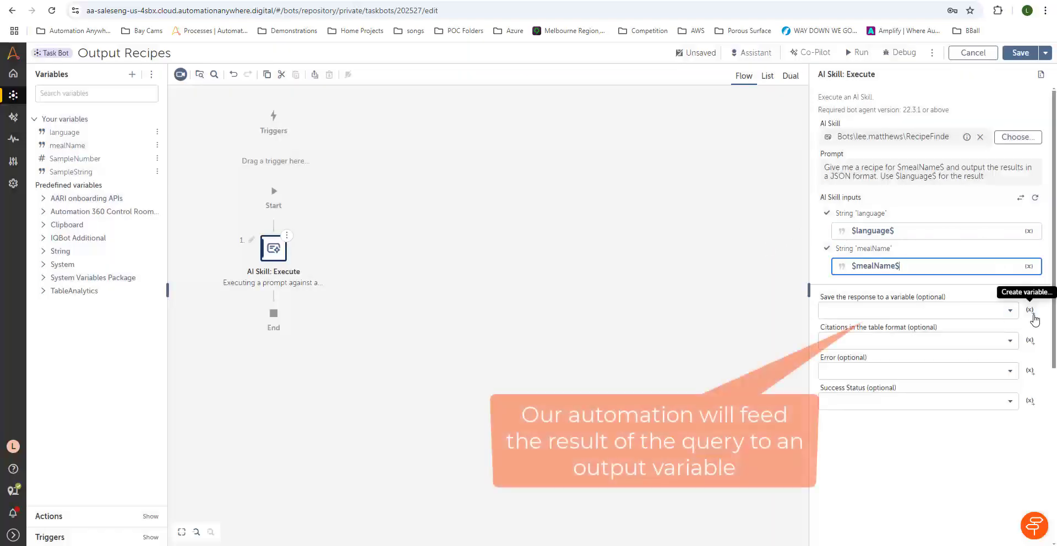
# Save the AI Skill's response to a new output string variable named GenAIResult, and save and close the Task Bot.
pyautogui.click(1029, 311)
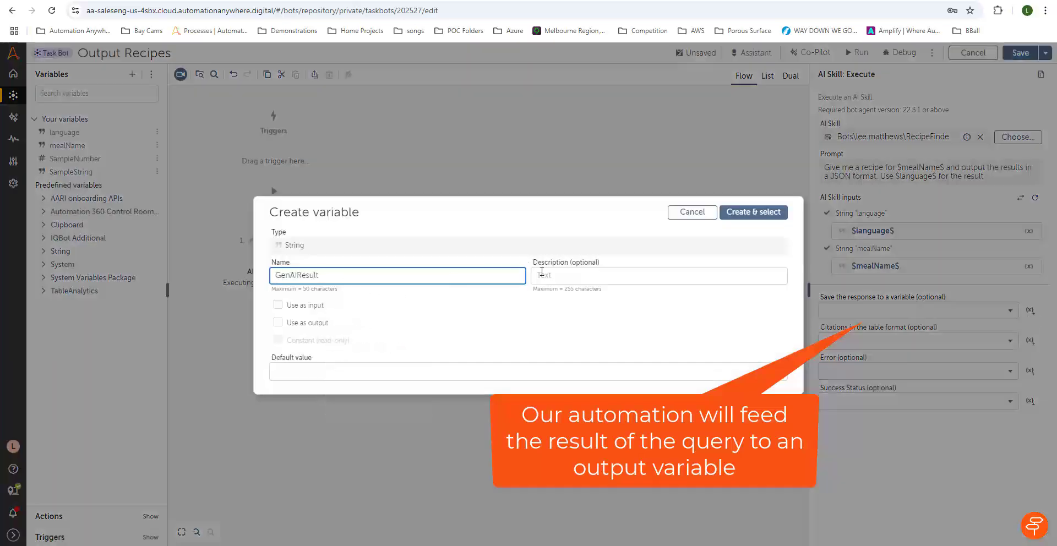
pyautogui.click(306, 325)
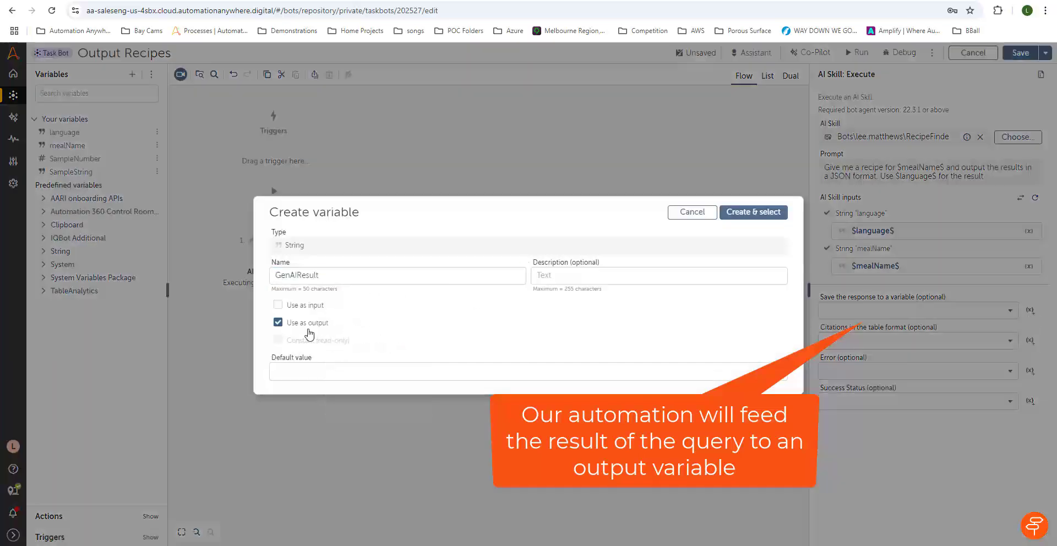
pyautogui.click(754, 213)
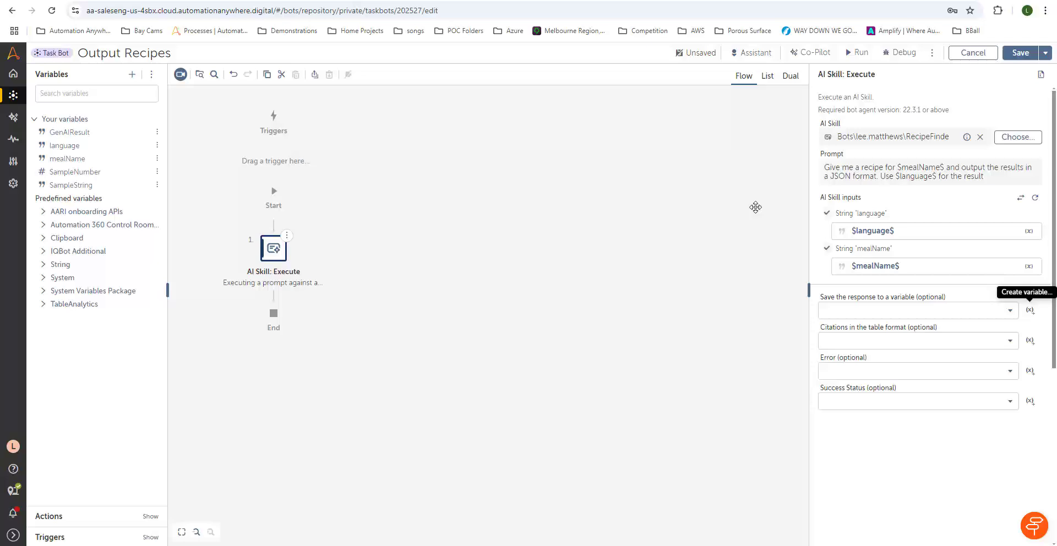
pyautogui.click(1021, 53)
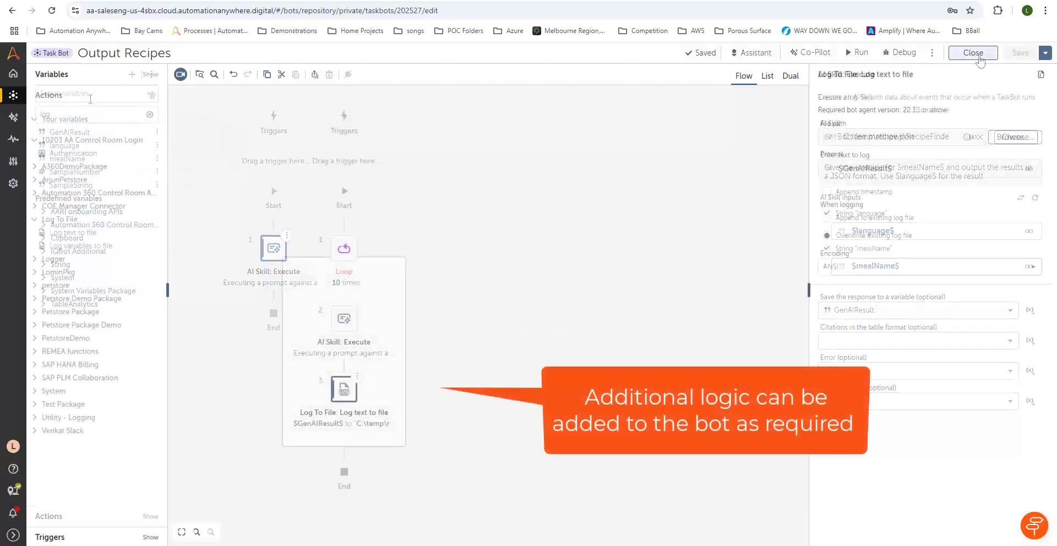
pyautogui.click(978, 55)
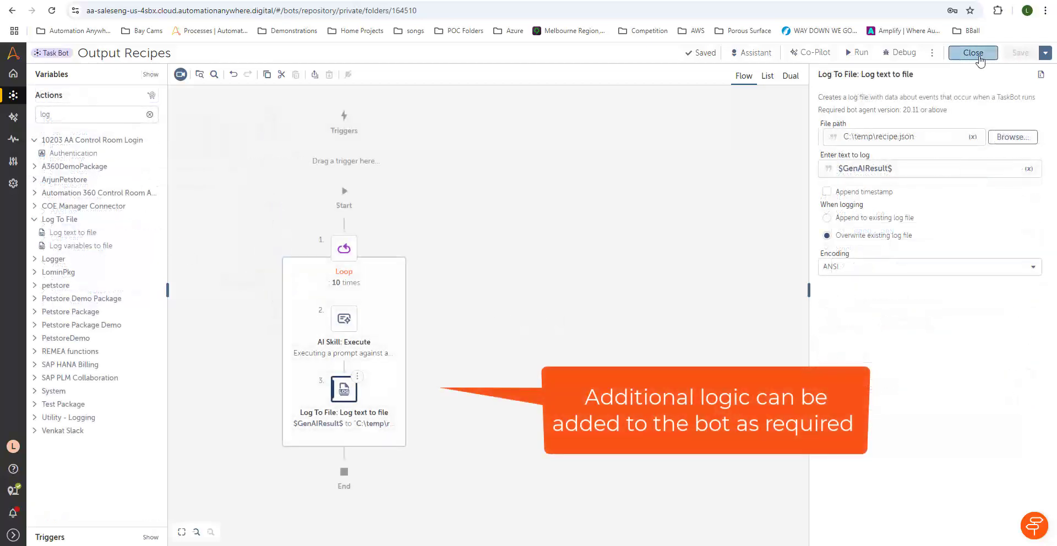